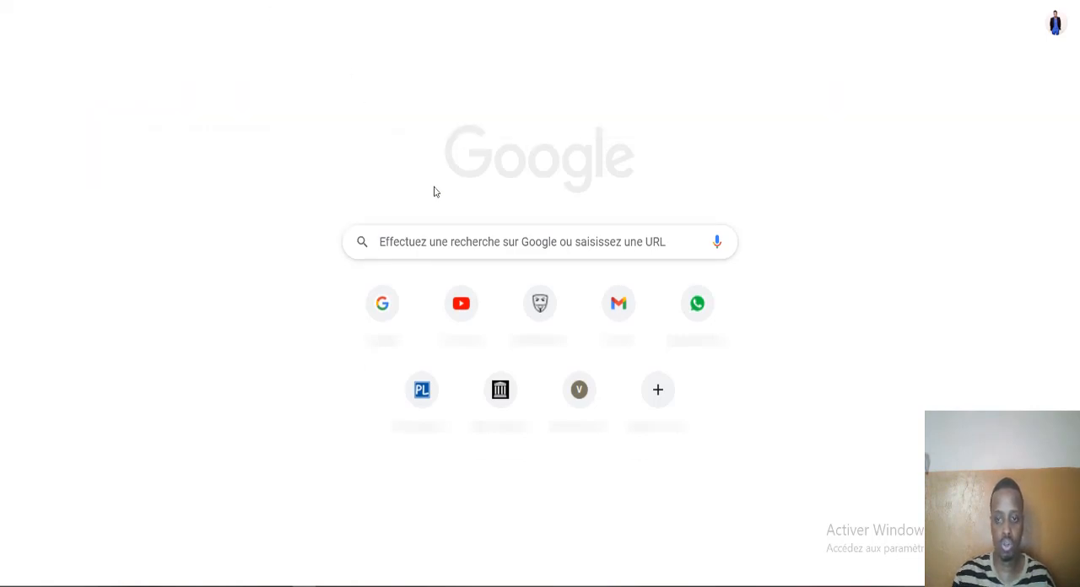
- Log in to the Sophos Firewall as admin with the account password and CAPTCHA code, skipping creation of the secure storage master key
{"action": "left_click", "coordinate": [322, 191]}
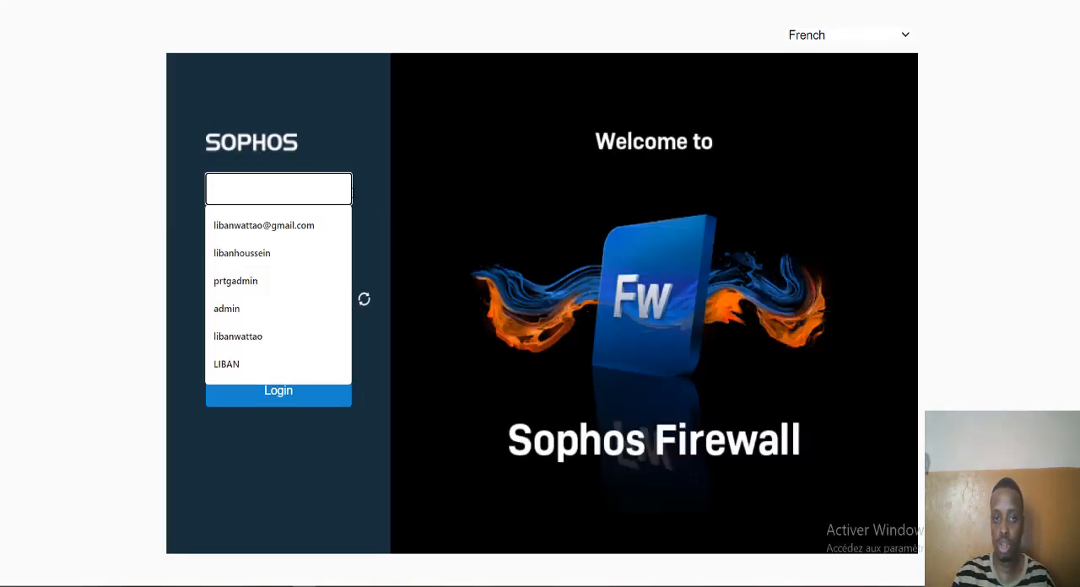
{"action": "left_click", "coordinate": [377, 126]}
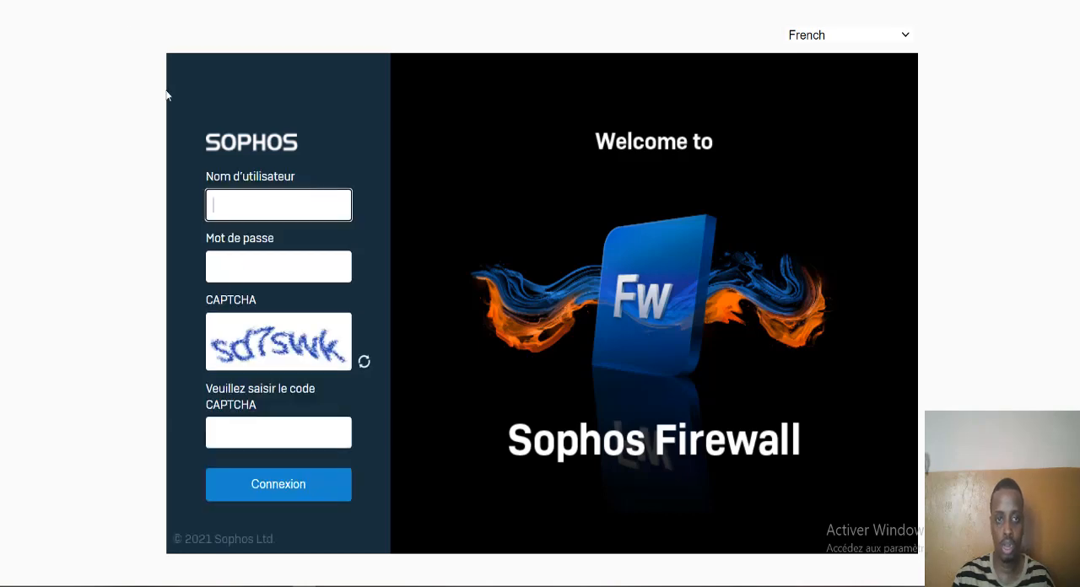
{"action": "left_click", "coordinate": [276, 200]}
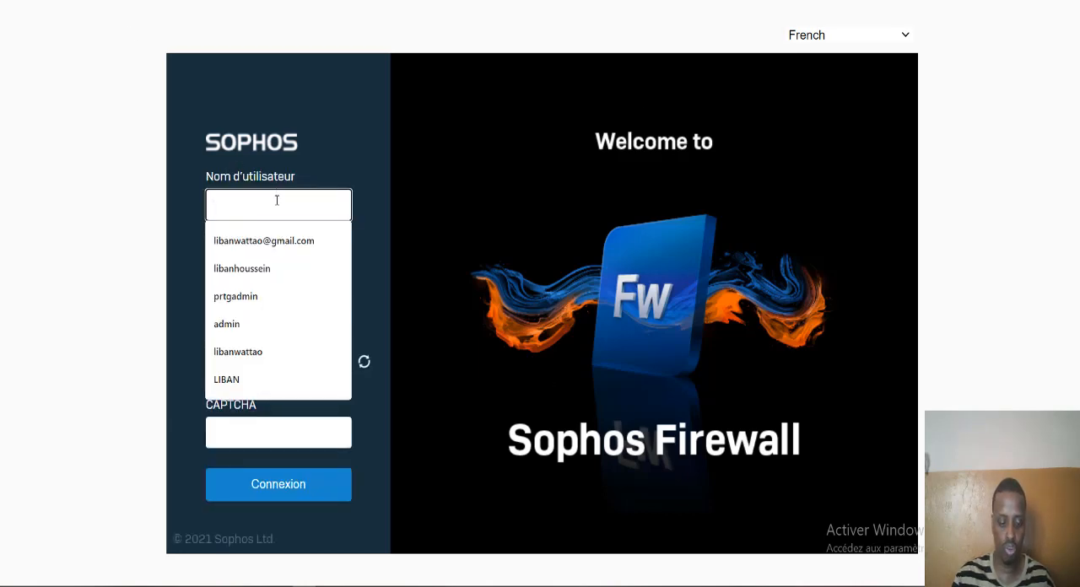
{"action": "type", "text": "admin"}
{"action": "key", "text": "Tab"}
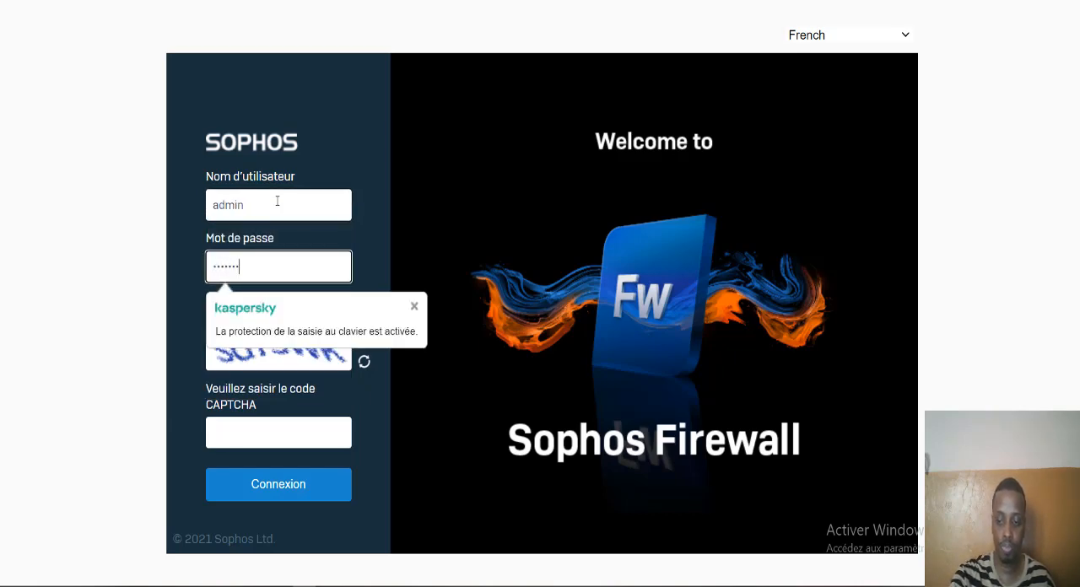
{"action": "left_click", "coordinate": [282, 432]}
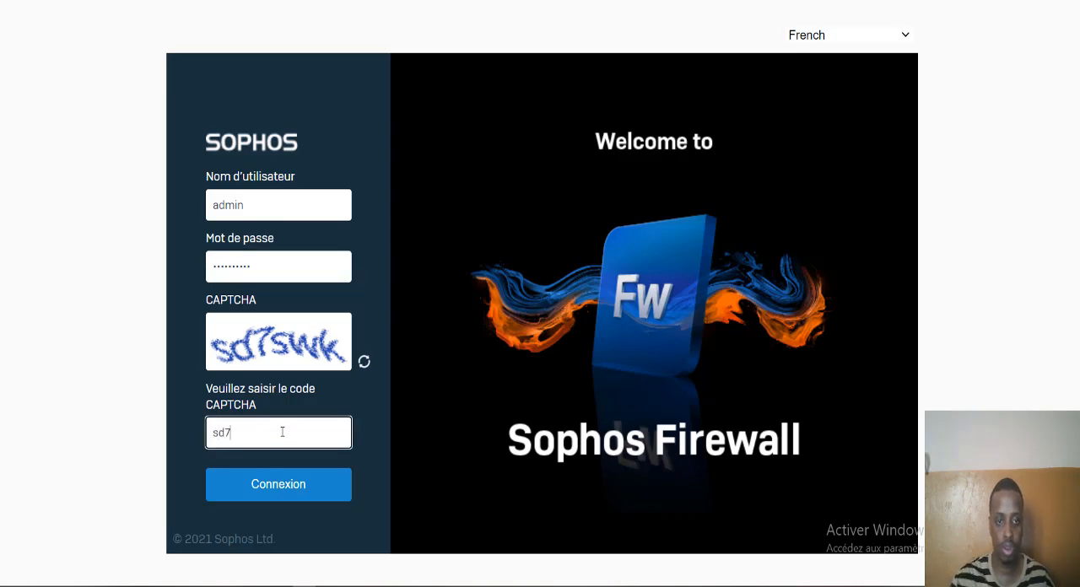
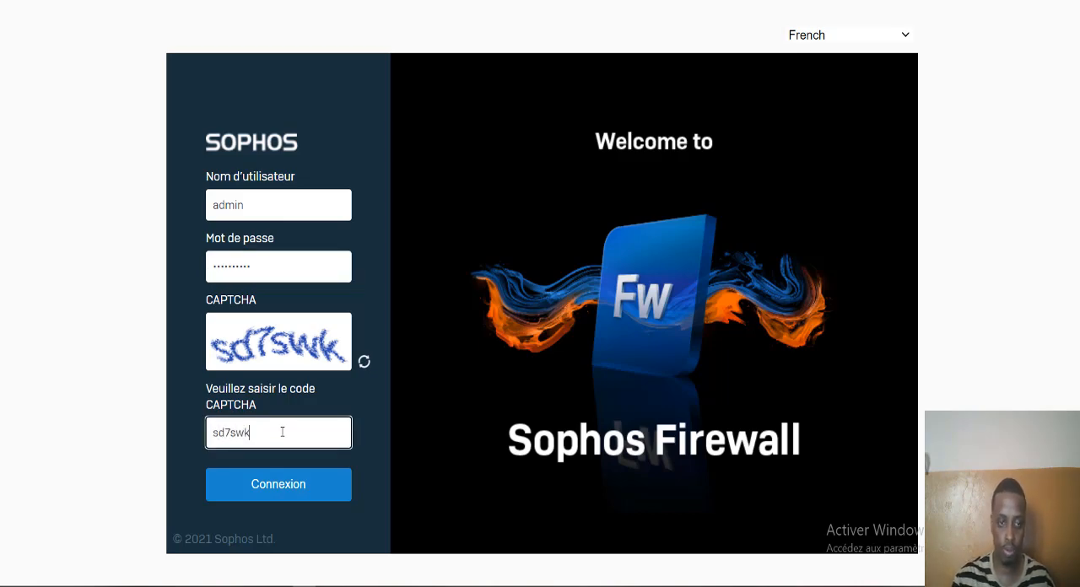
{"action": "left_click", "coordinate": [291, 485]}
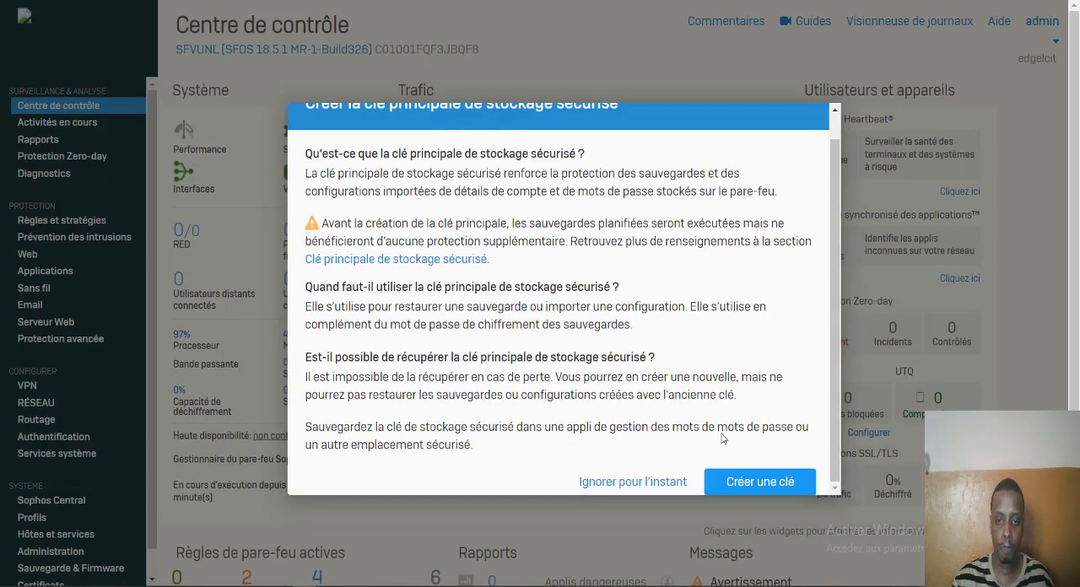
{"action": "left_click", "coordinate": [664, 483]}
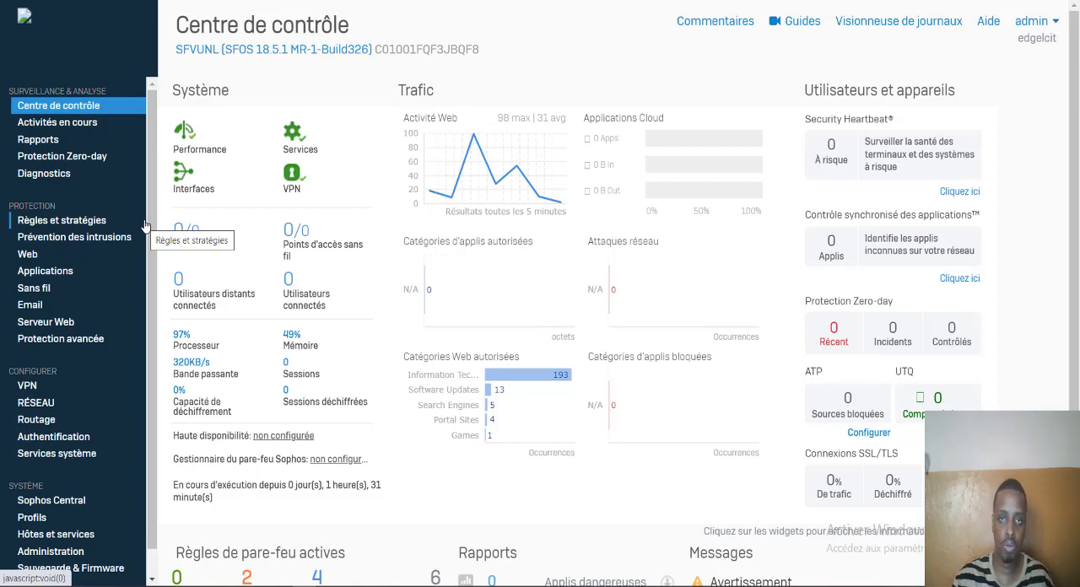
- Open the form for adding a new user in the firewall's authentication settings
{"action": "scroll", "coordinate": [153, 262], "scroll_direction": "down", "scroll_amount": 1}
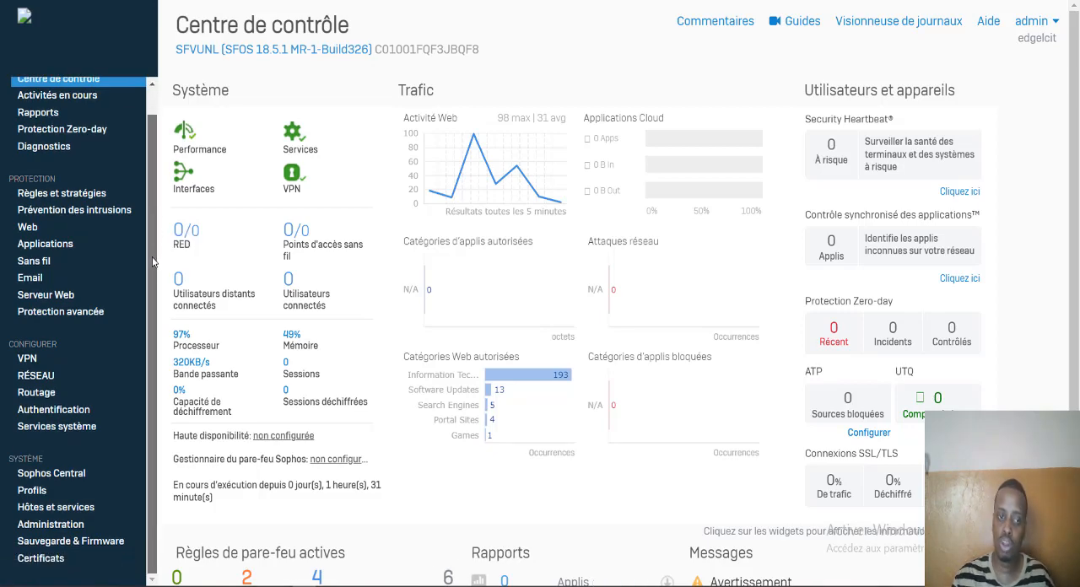
{"action": "left_click", "coordinate": [81, 410]}
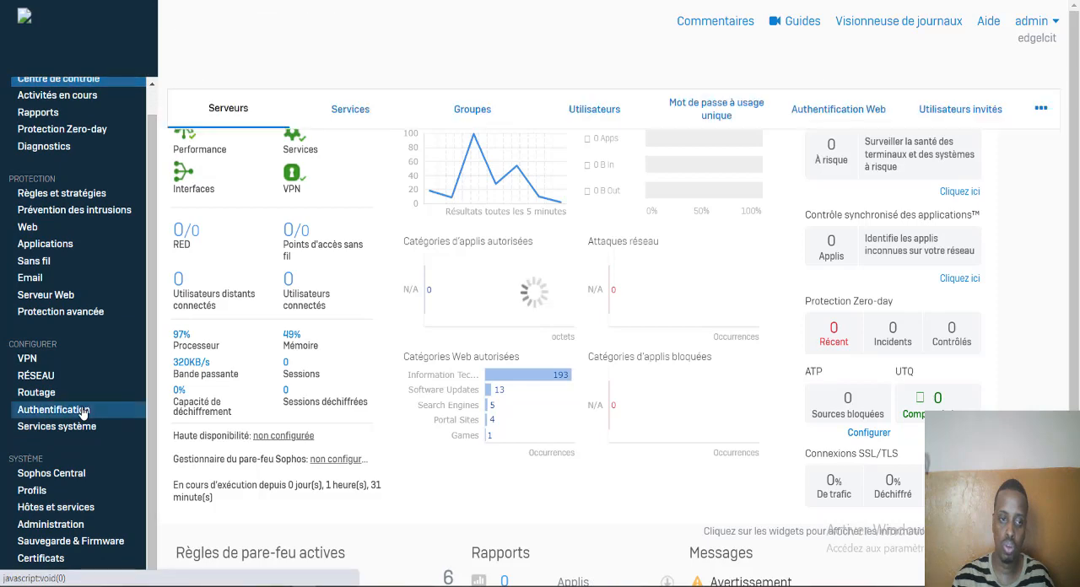
{"action": "left_click", "coordinate": [584, 122]}
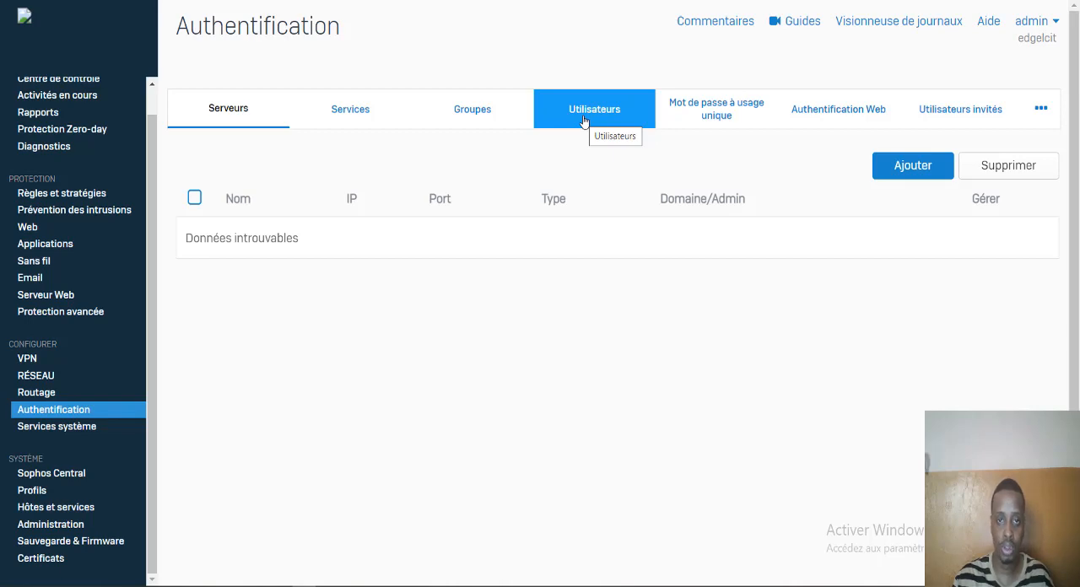
{"action": "left_click", "coordinate": [583, 122]}
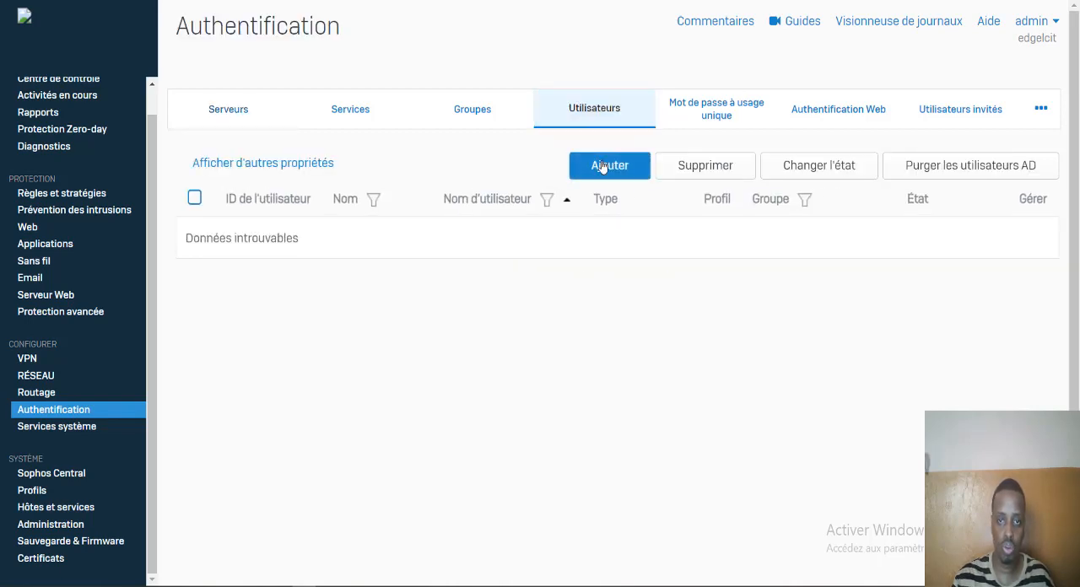
{"action": "left_click", "coordinate": [607, 167]}
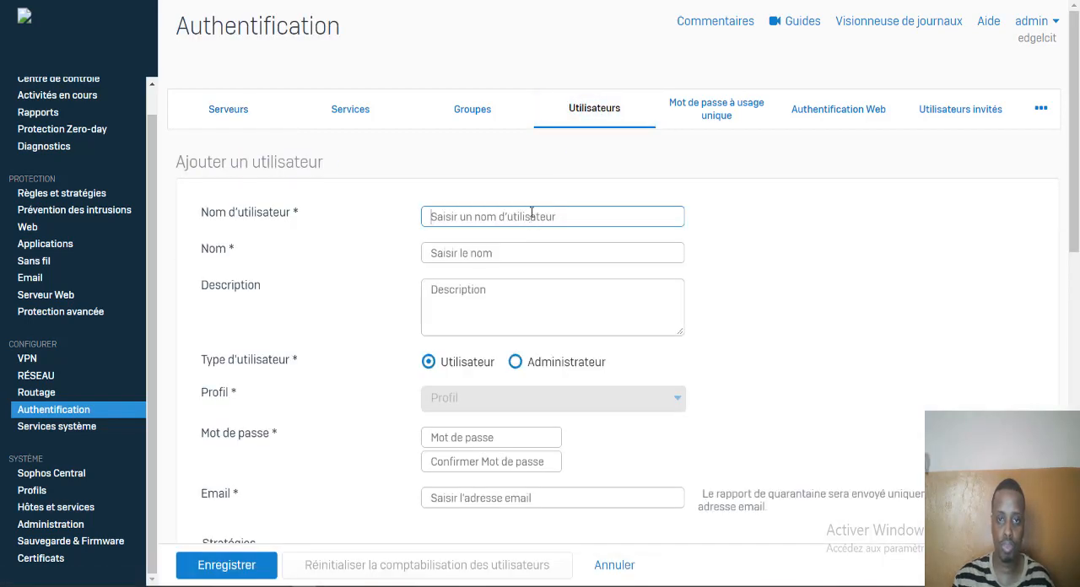
- Enter the new user's username and name, and set the description to "employé"
{"action": "left_click", "coordinate": [532, 213]}
{"action": "type", "text": "LIBAN"}
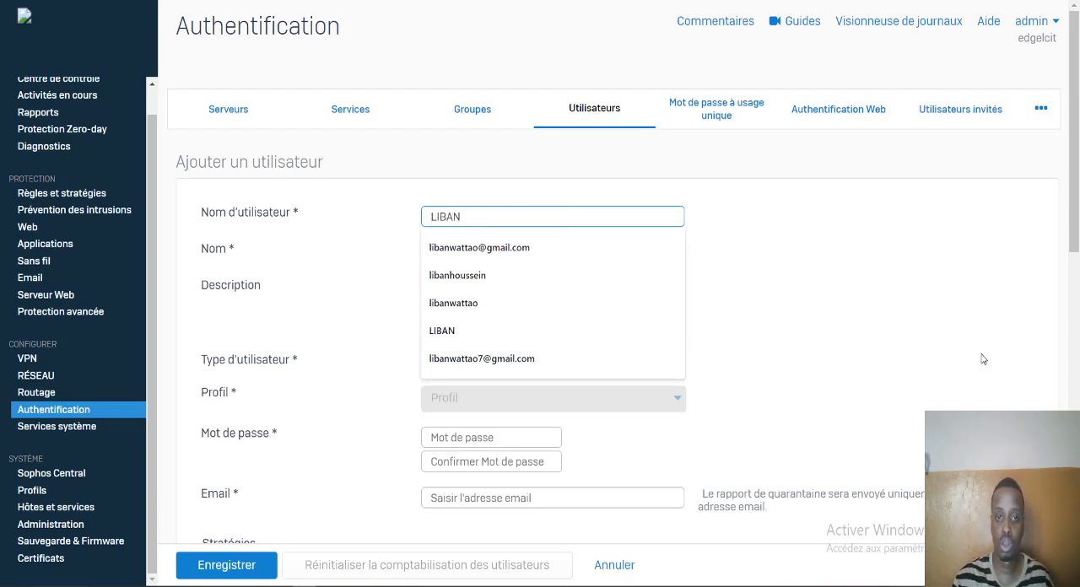
{"action": "left_click", "coordinate": [507, 253]}
{"action": "type", "text": "LIBAN"}
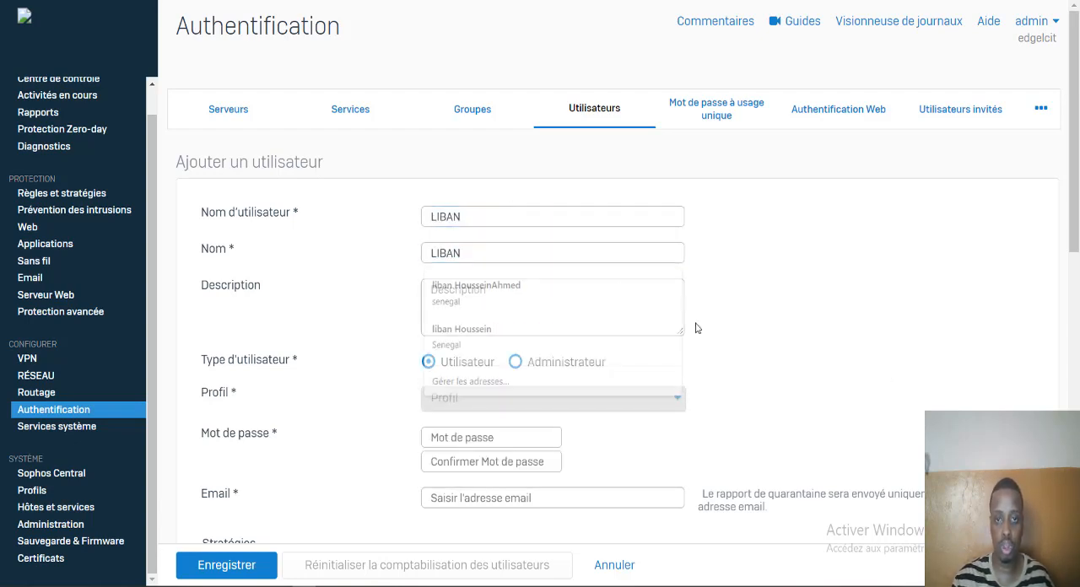
{"action": "left_click", "coordinate": [559, 304]}
{"action": "type", "text": "em"}
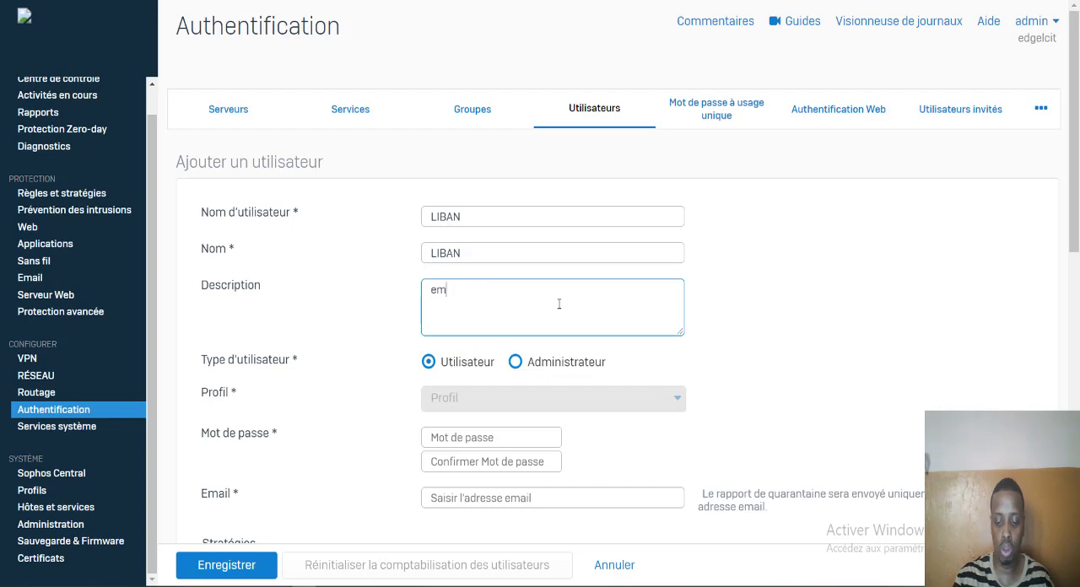
{"action": "type", "text": "plouy"}
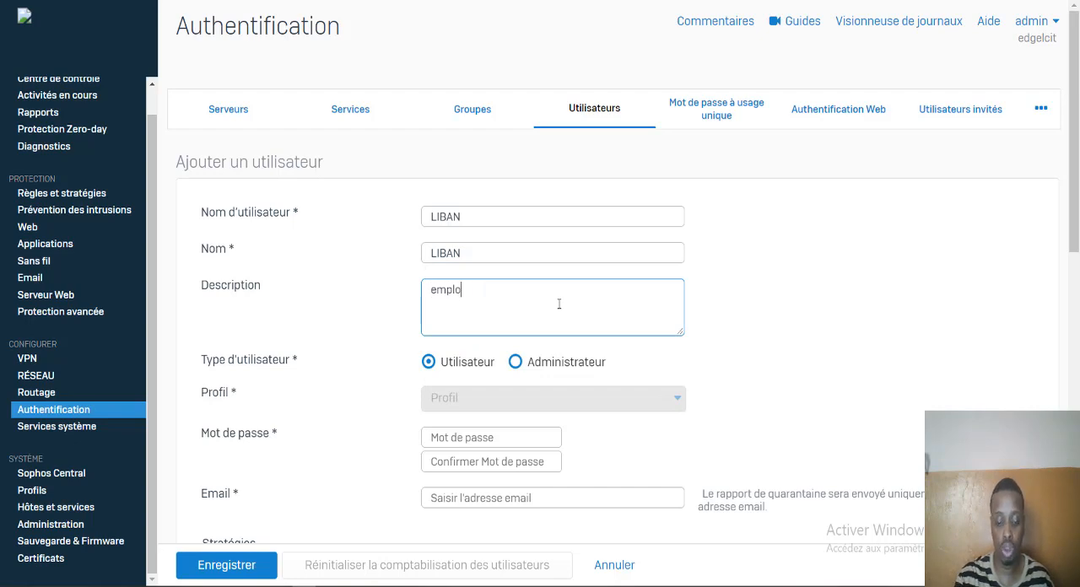
- Enter and confirm a password for the new user that meets the complexity requirements
{"action": "scroll", "coordinate": [1076, 208], "scroll_direction": "down", "scroll_amount": 2}
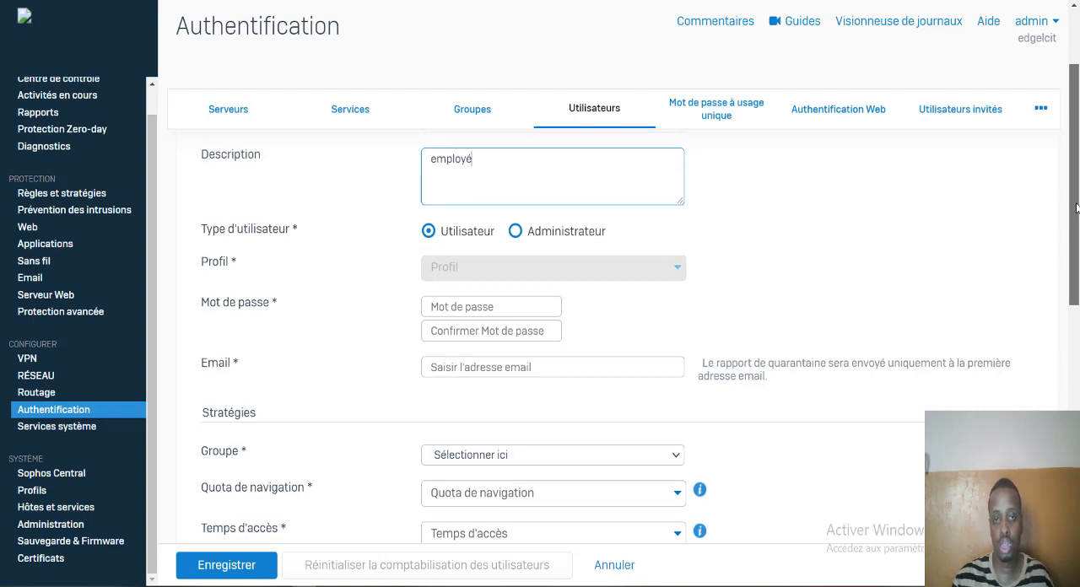
{"action": "scroll", "coordinate": [1075, 208], "scroll_direction": "down", "scroll_amount": 1}
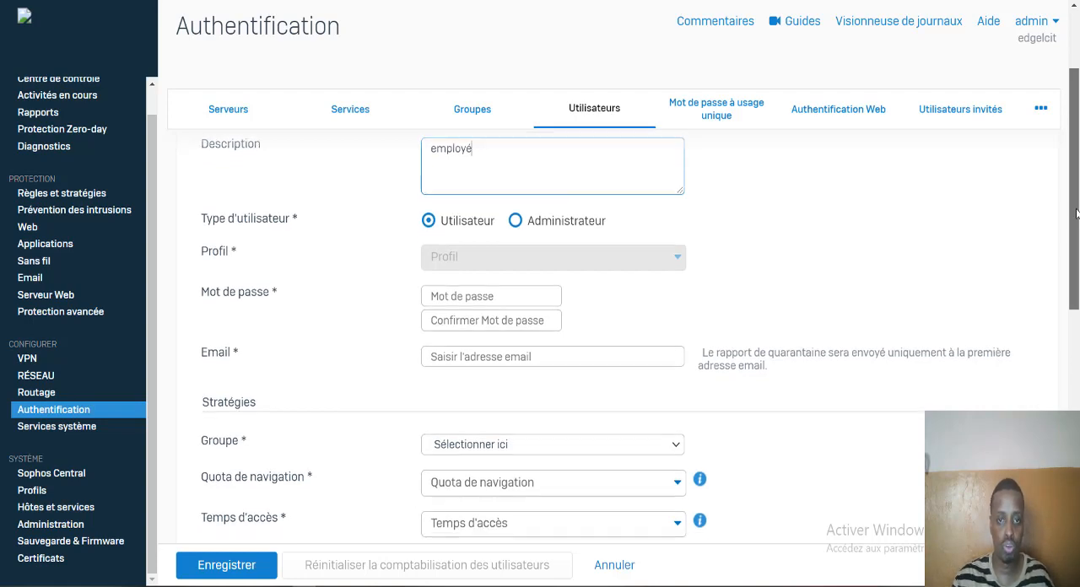
{"action": "left_click", "coordinate": [466, 296]}
{"action": "key", "text": "BackSpace"}
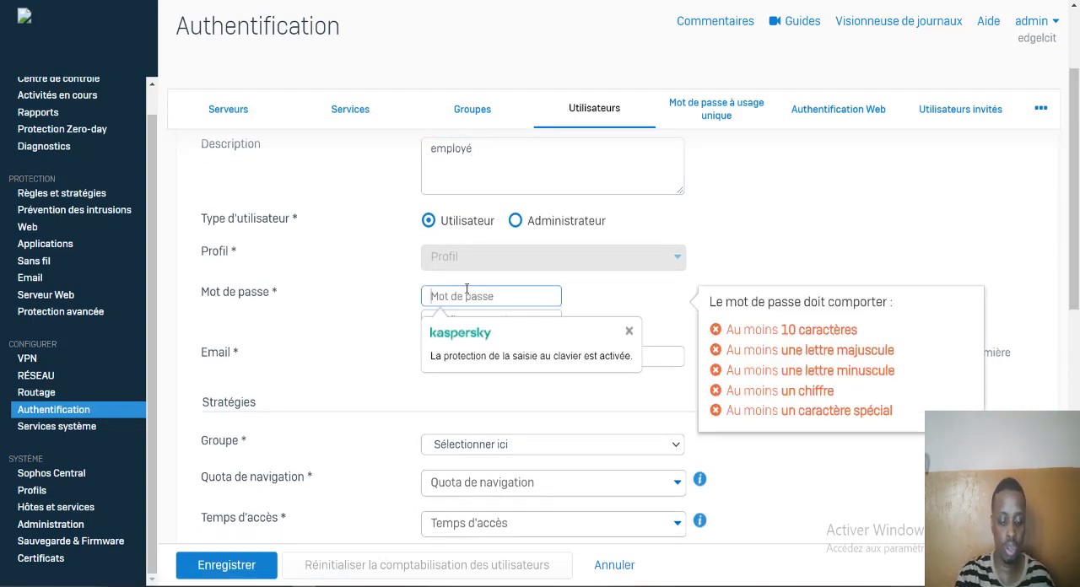
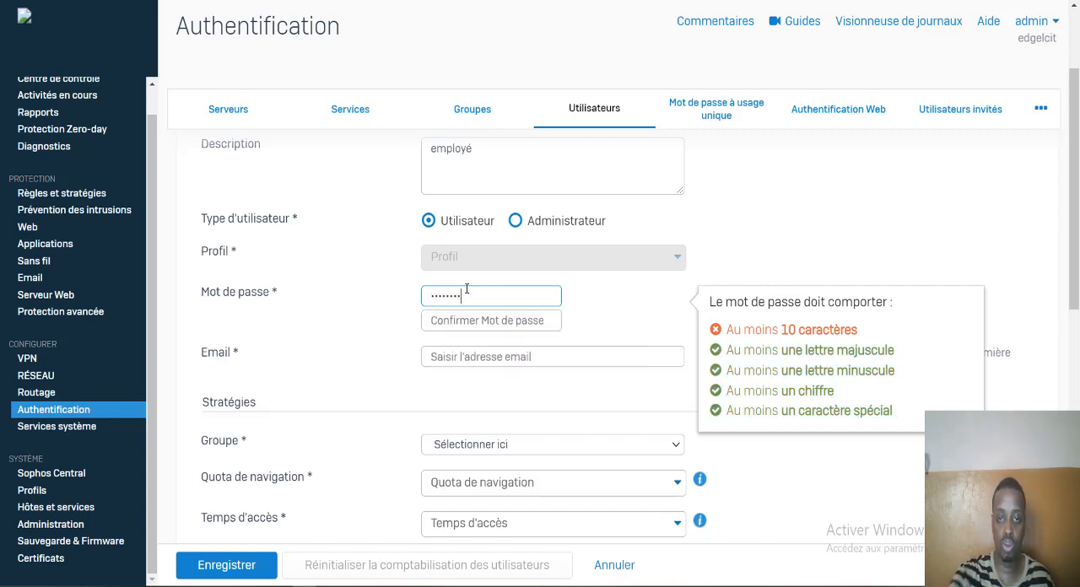
{"action": "key", "text": "ctrl+a"}
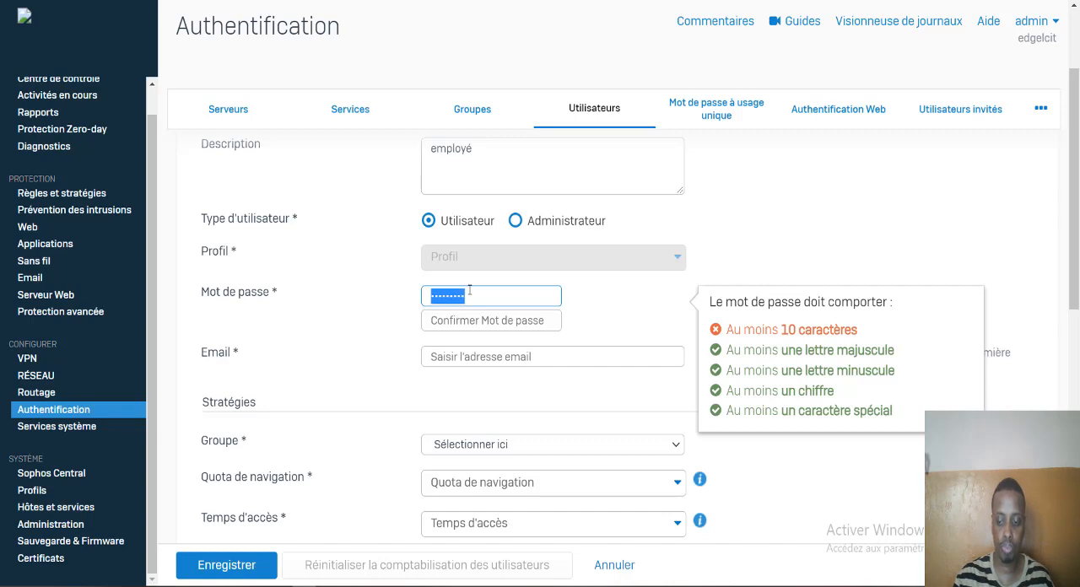
{"action": "key", "text": "BackSpace"}
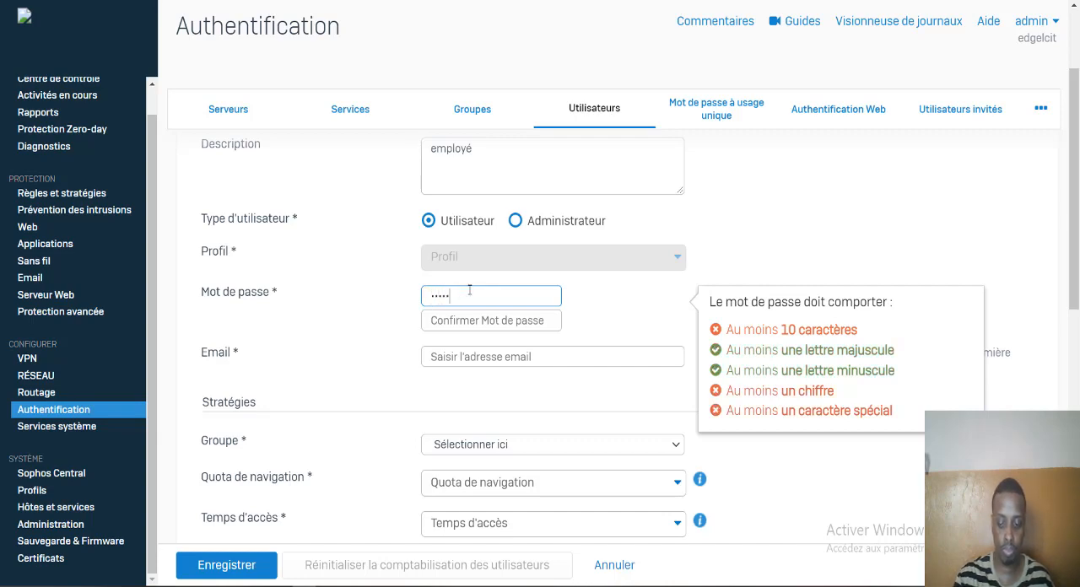
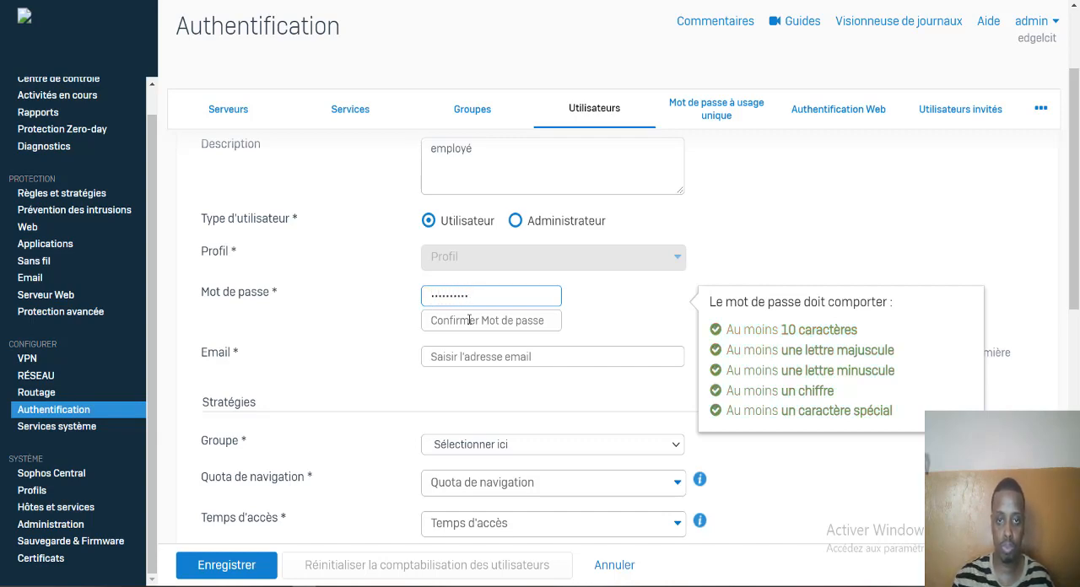
{"action": "left_click", "coordinate": [469, 320]}
{"action": "type", "text": "A"}
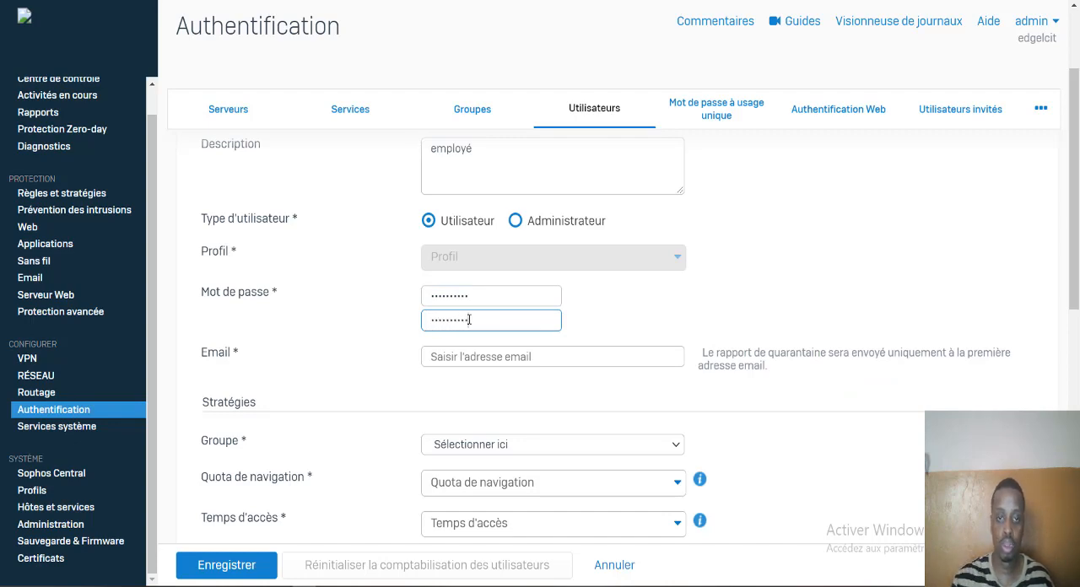
- Fill in the new user's email address
{"action": "left_click", "coordinate": [473, 355]}
{"action": "type", "text": "li"}
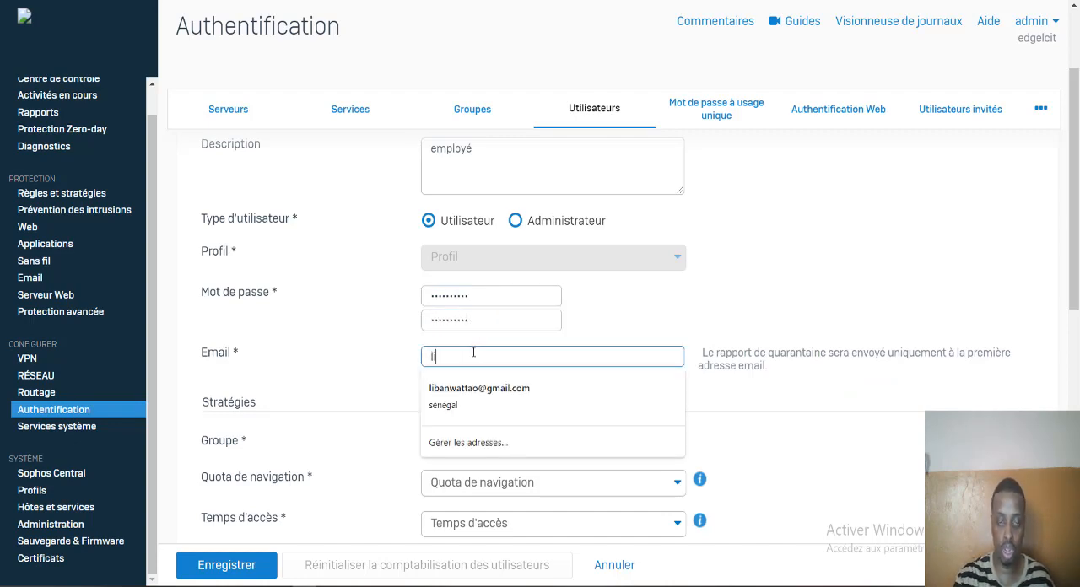
{"action": "type", "text": "ban@"}
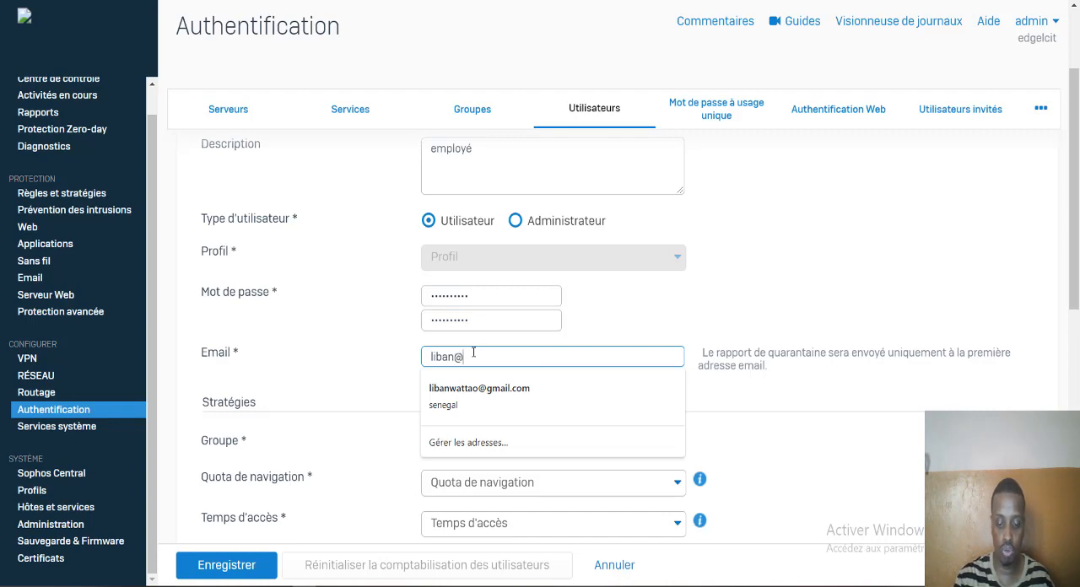
{"action": "type", "text": "sp"}
{"action": "key", "text": "BackSpace"}
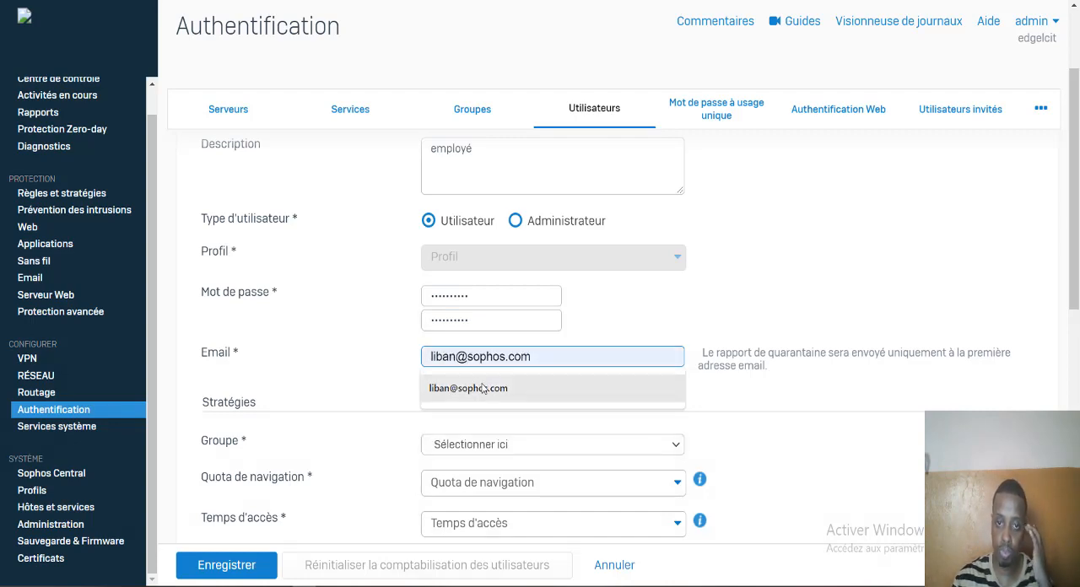
{"action": "left_click", "coordinate": [485, 389]}
- Assign the new user to Open Group and save the user account
{"action": "left_click_drag", "start_coordinate": [1077, 245], "coordinate": [1077, 309]}
{"action": "left_click", "coordinate": [599, 285]}
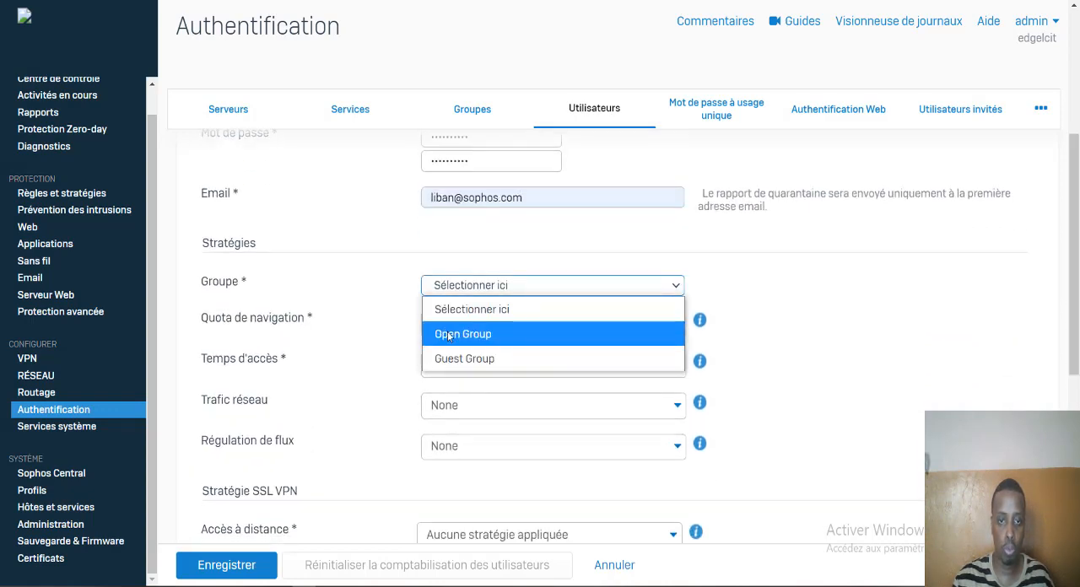
{"action": "left_click", "coordinate": [472, 335]}
{"action": "left_click", "coordinate": [241, 563]}
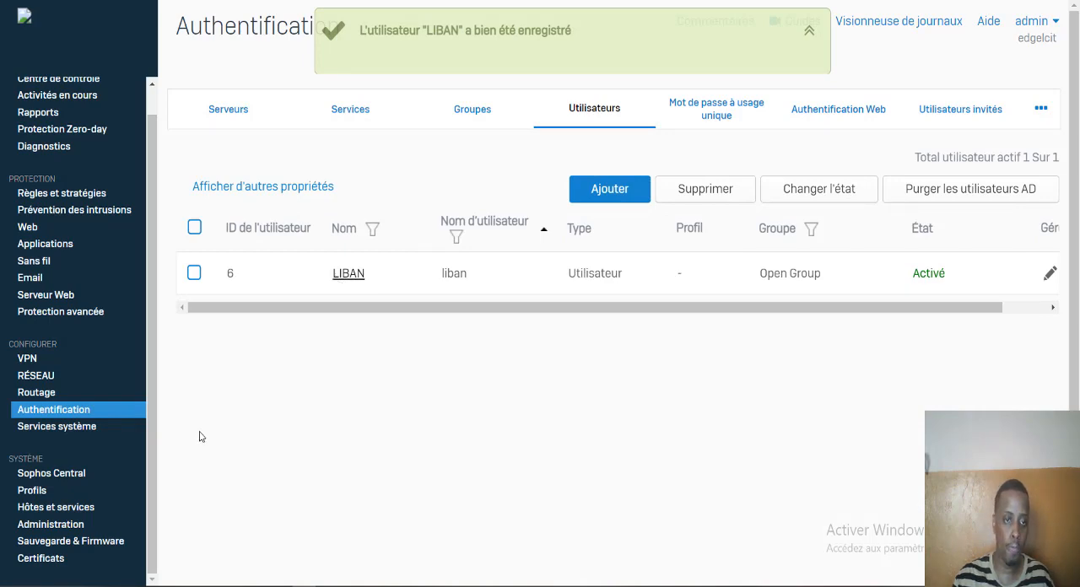
- In the "PORTC to Internet" firewall rule, enable matching of known users and web authentication for unknown users
{"action": "left_click", "coordinate": [74, 197]}
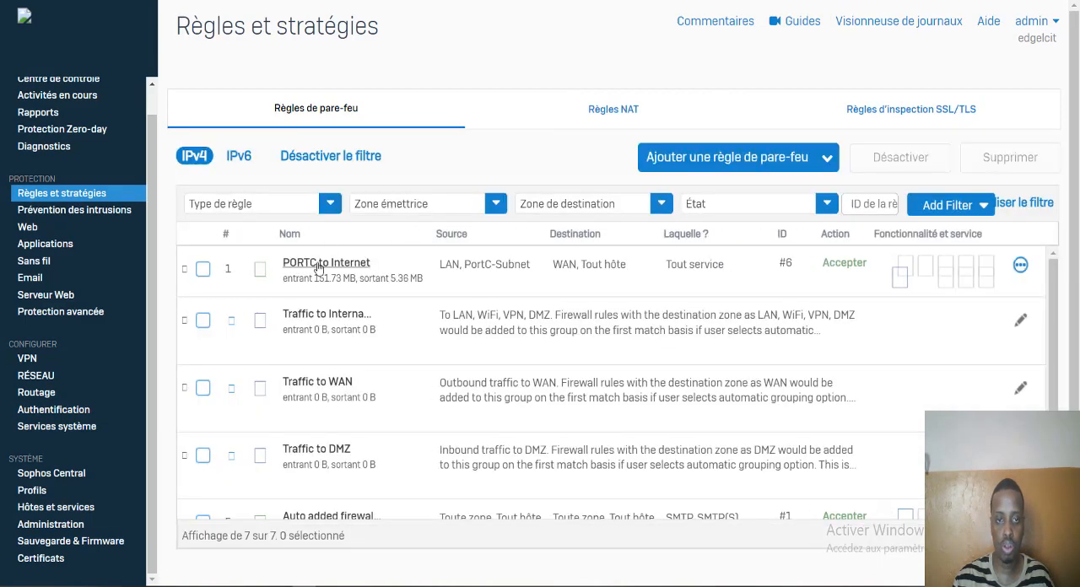
{"action": "left_click", "coordinate": [308, 264]}
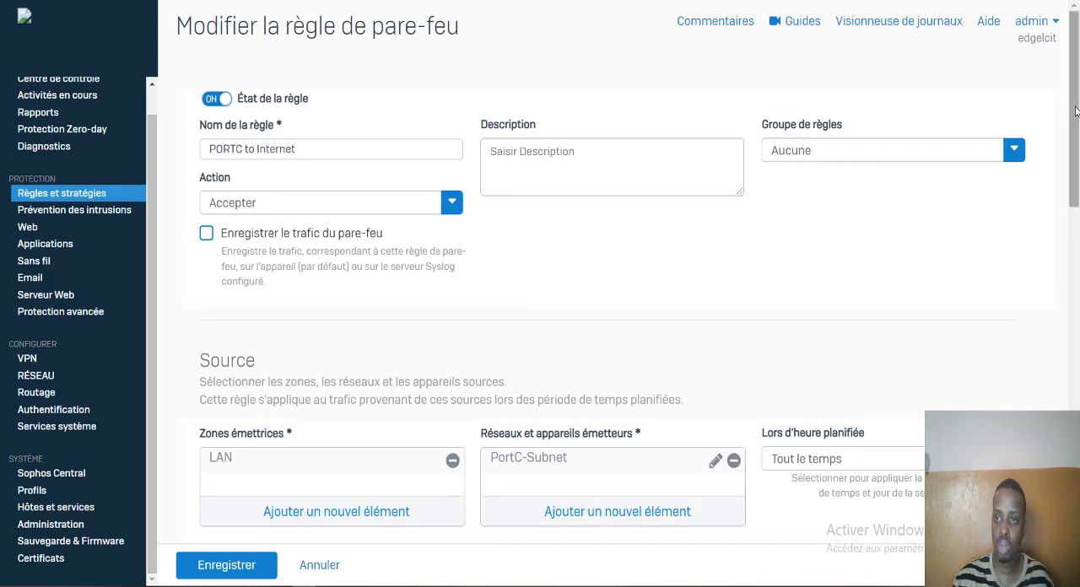
{"action": "left_click_drag", "start_coordinate": [1075, 110], "coordinate": [1041, 289]}
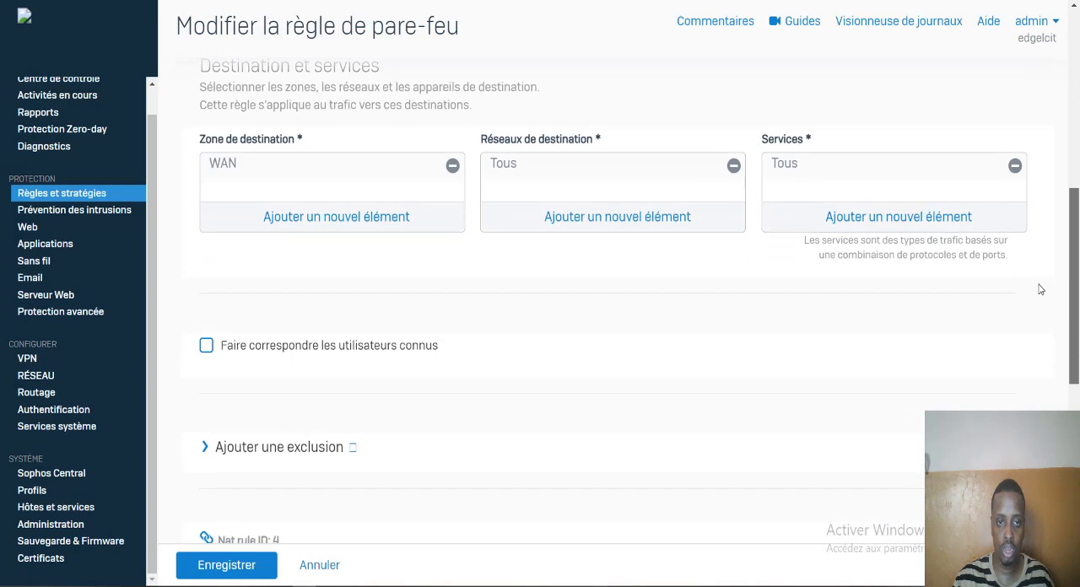
{"action": "left_click", "coordinate": [206, 347]}
{"action": "left_click", "coordinate": [208, 386]}
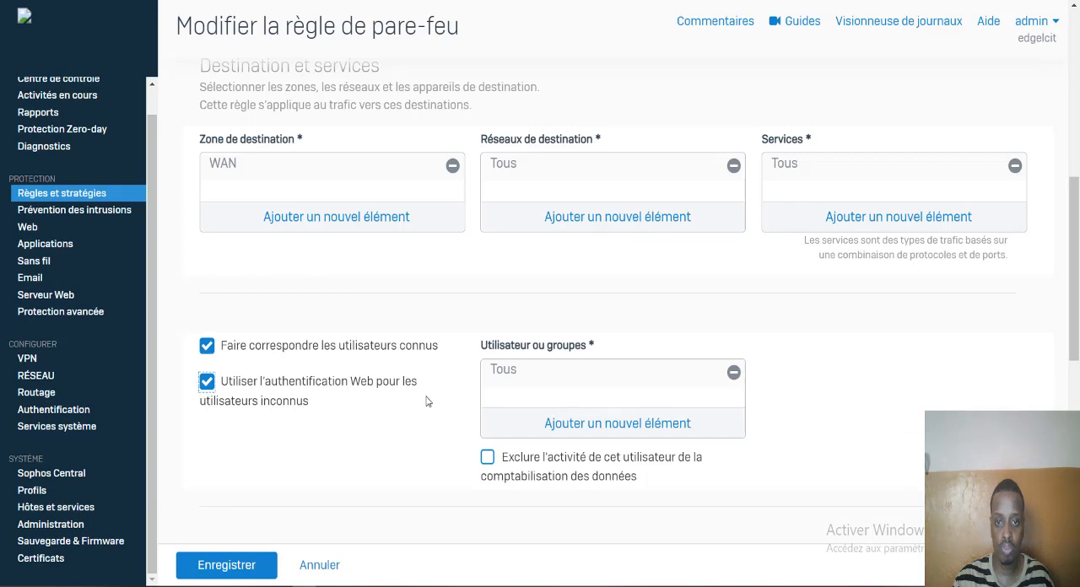
- Replace "Tous" with the newly created local user in the rule's users or groups and save the firewall rule
{"action": "left_click", "coordinate": [667, 423]}
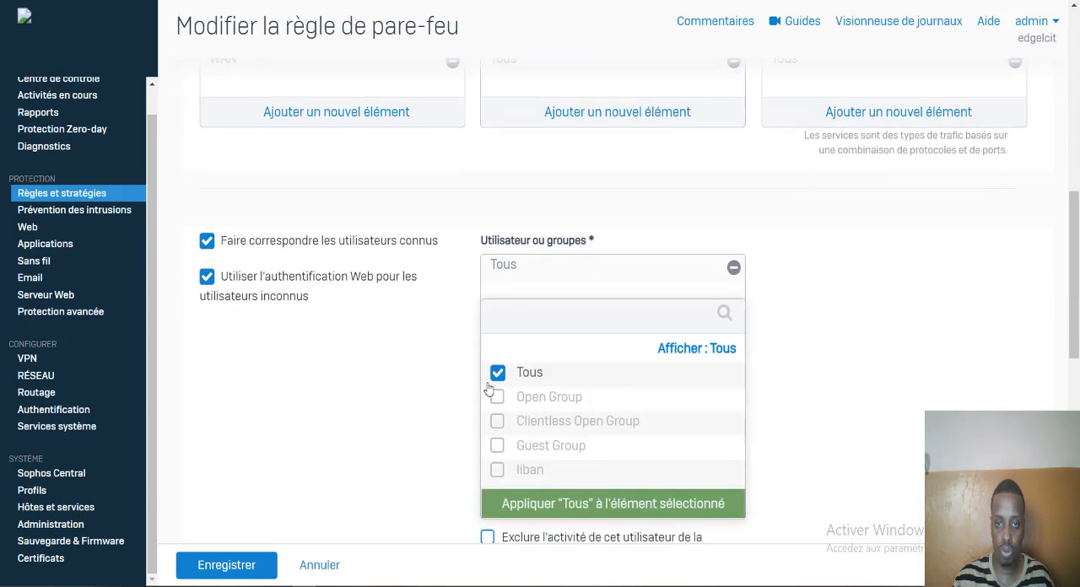
{"action": "left_click", "coordinate": [498, 376]}
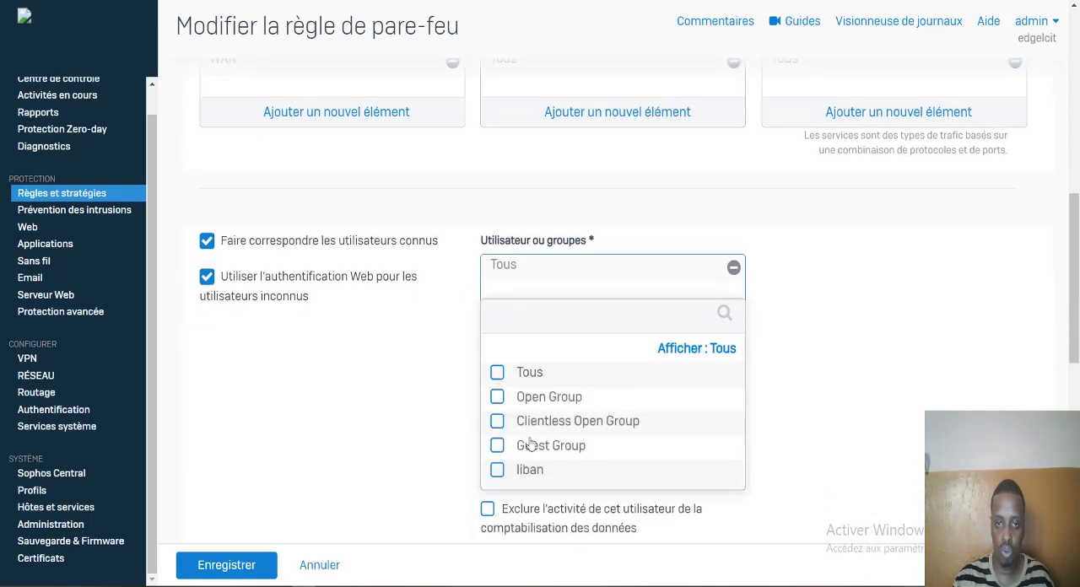
{"action": "left_click", "coordinate": [497, 470]}
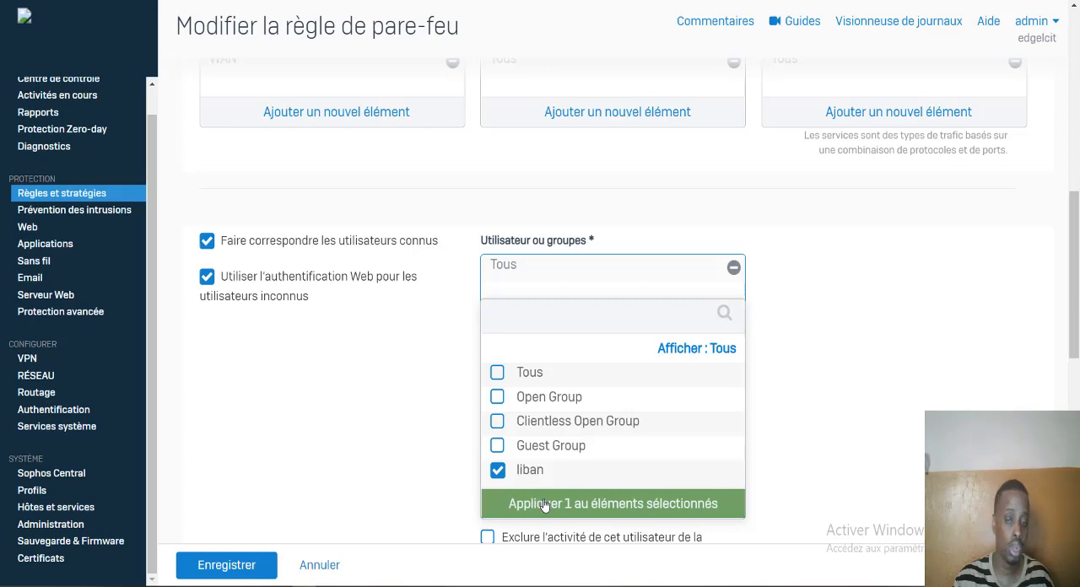
{"action": "left_click", "coordinate": [545, 504]}
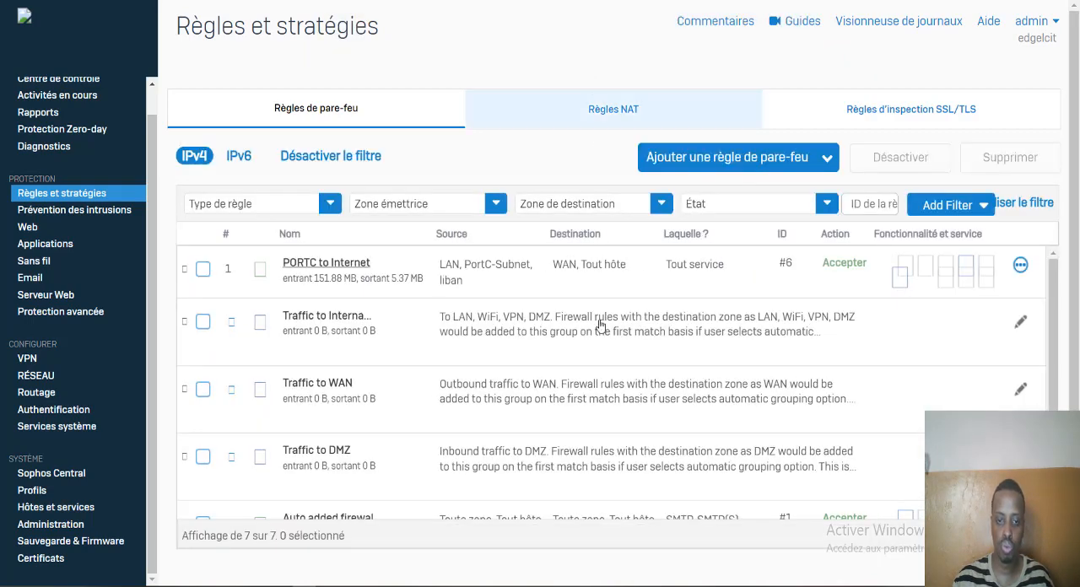
- Switch to Chrome on the client computer, search for "youtube" in a new tab, and open another blank tab
{"action": "mouse_move", "coordinate": [467, 582]}
{"action": "left_click", "coordinate": [530, 522]}
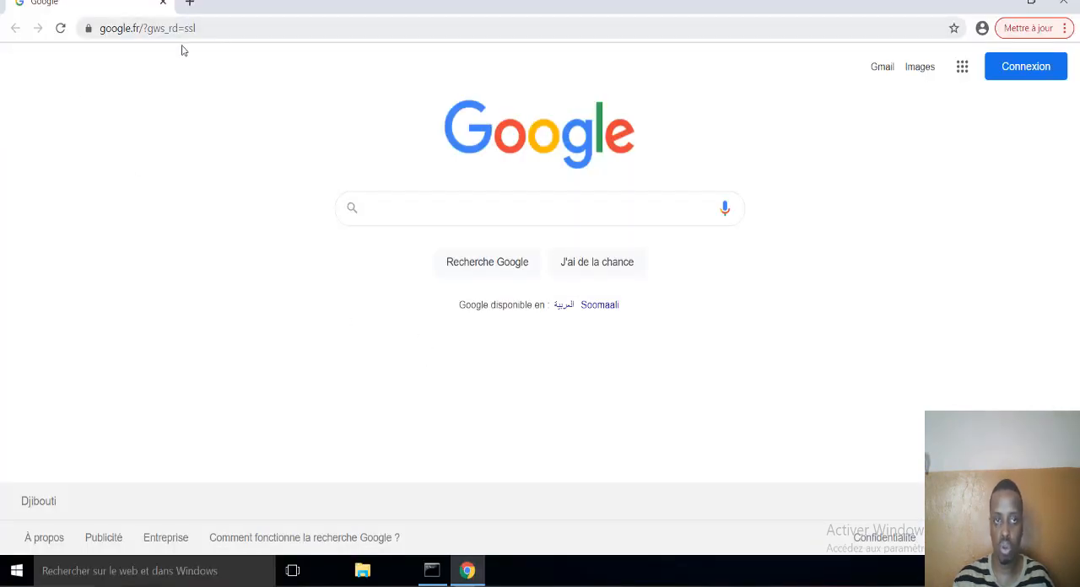
{"action": "key", "text": "ctrl+t"}
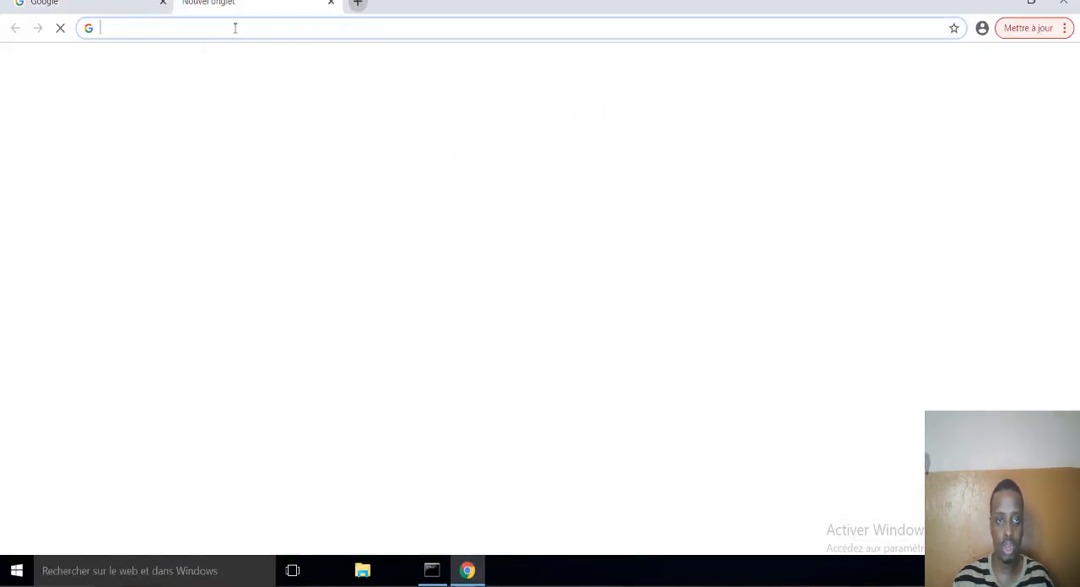
{"action": "type", "text": "y"}
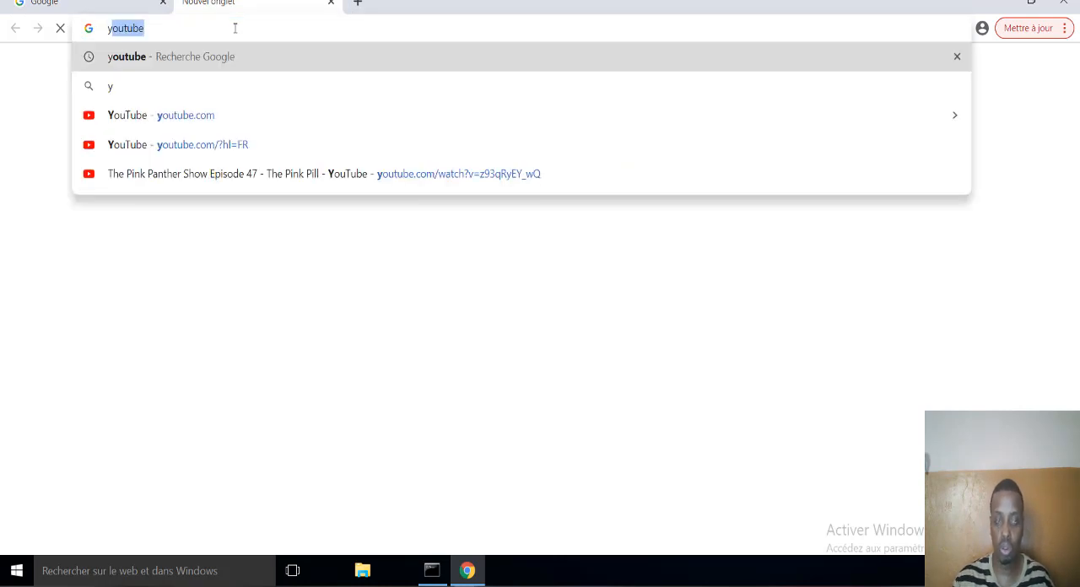
{"action": "key", "text": "Return"}
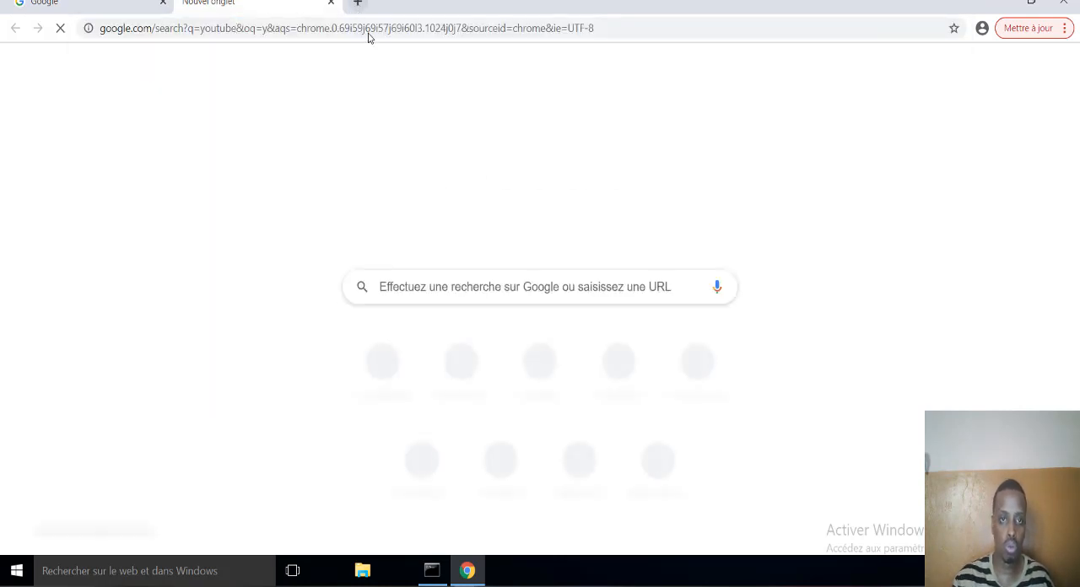
{"action": "left_click", "coordinate": [358, 4]}
{"action": "left_click", "coordinate": [379, 31]}
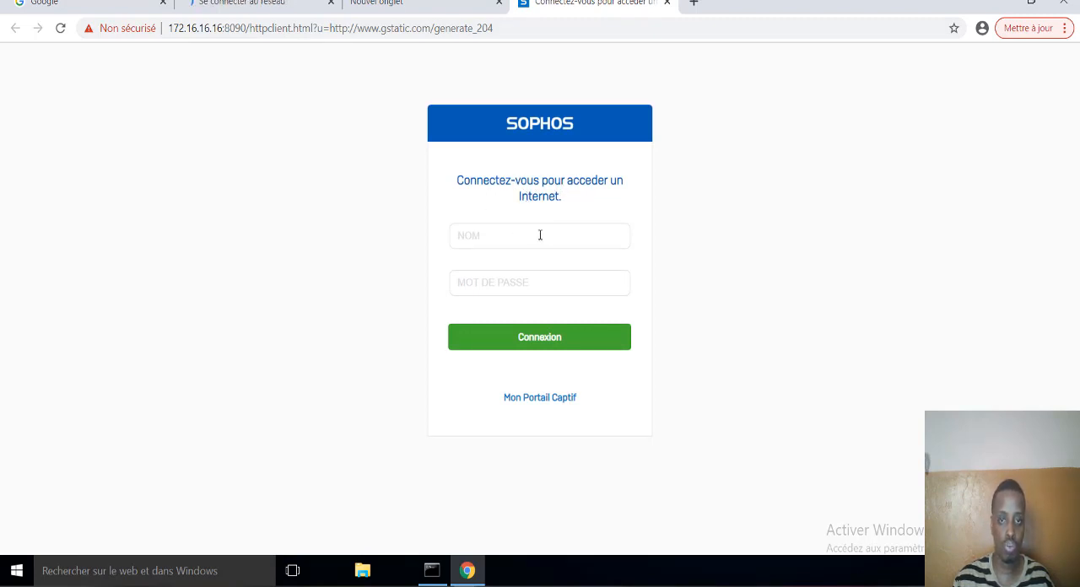
- Sign in to the Sophos captive portal with the new user's username and account password
{"action": "left_click", "coordinate": [540, 235]}
{"action": "type", "text": "LIBAN"}
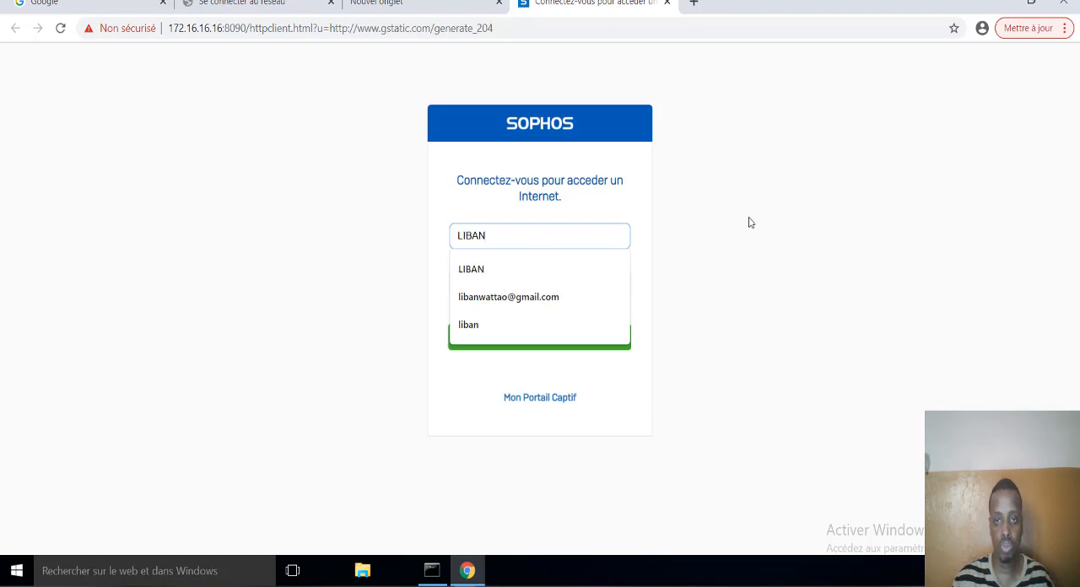
{"action": "key", "text": "Escape"}
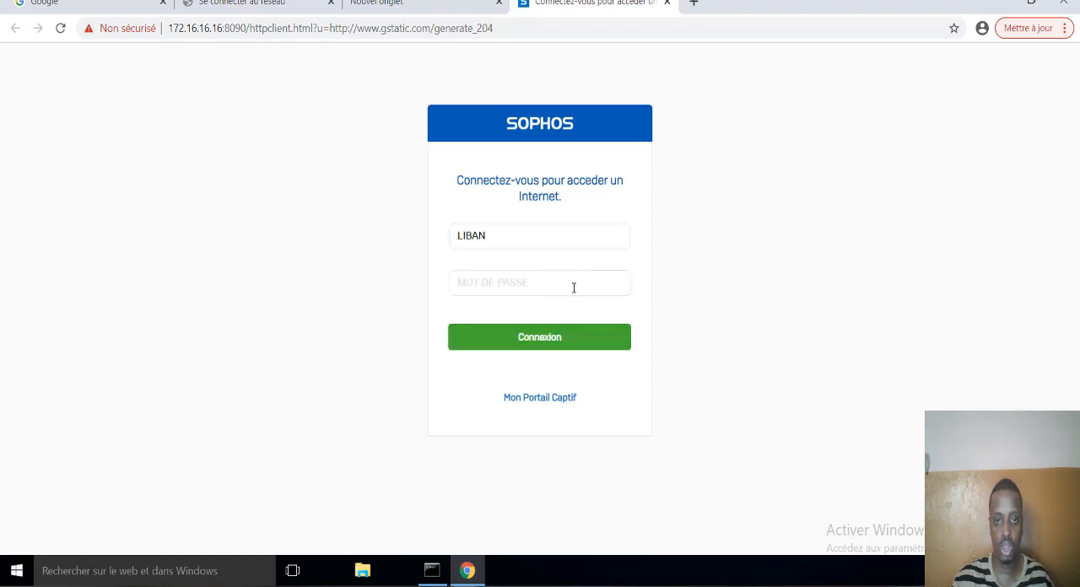
{"action": "left_click", "coordinate": [573, 287]}
{"action": "type", "text": "•"}
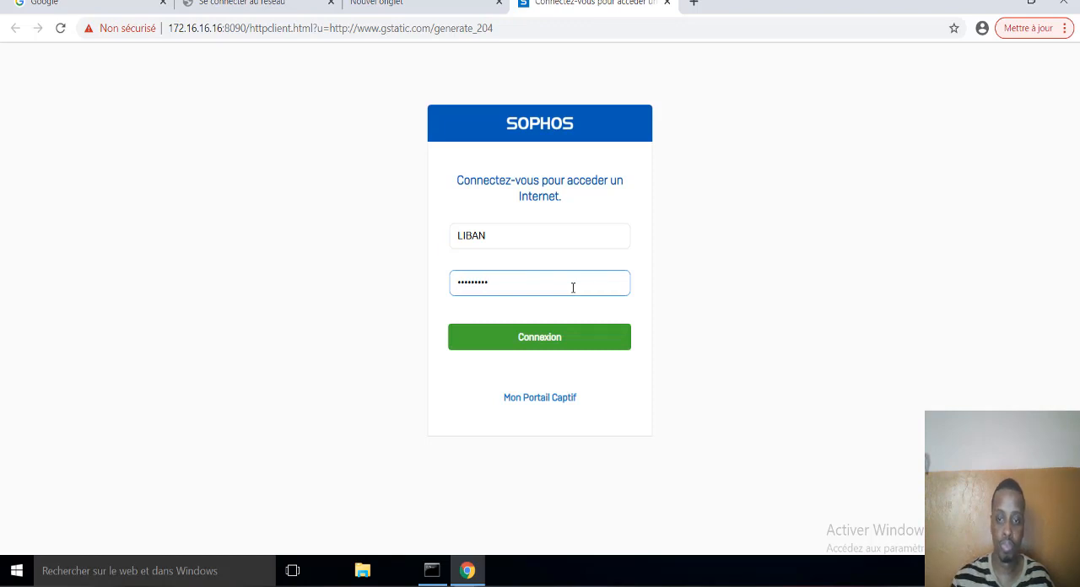
{"action": "key", "text": "BackSpace"}
{"action": "key", "text": "BackSpace"}
{"action": "key", "text": "BackSpace"}
{"action": "key", "text": "BackSpace"}
{"action": "key", "text": "BackSpace"}
{"action": "key", "text": "BackSpace"}
{"action": "key", "text": "BackSpace"}
{"action": "key", "text": "BackSpace"}
{"action": "type", "text": "•"}
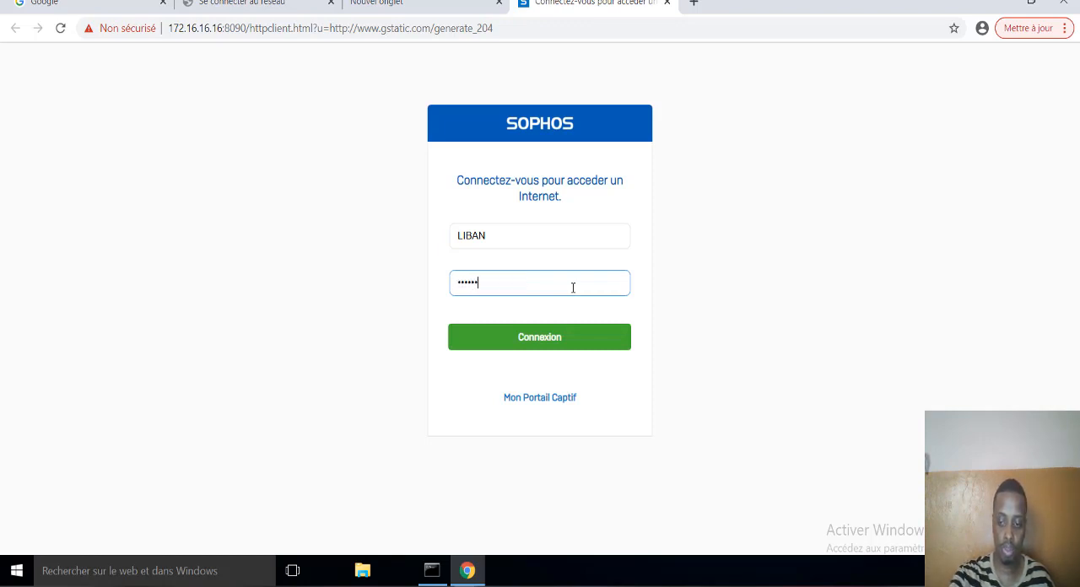
{"action": "left_click", "coordinate": [553, 336]}
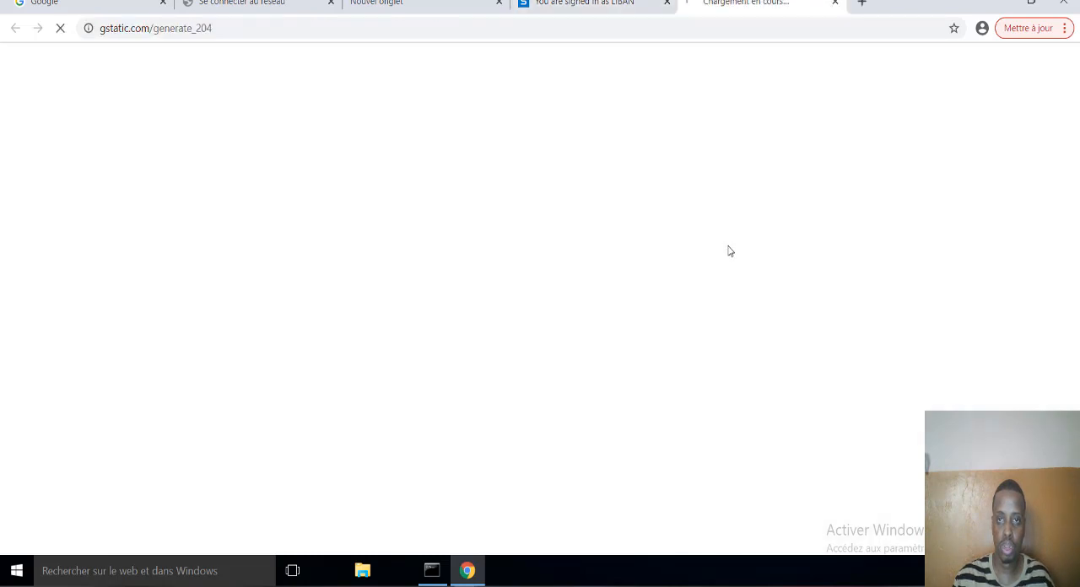
- Return to the captive portal's signed-in page, translate it into French, and highlight the connected username
{"action": "left_click", "coordinate": [608, 3]}
{"action": "right_click", "coordinate": [812, 216]}
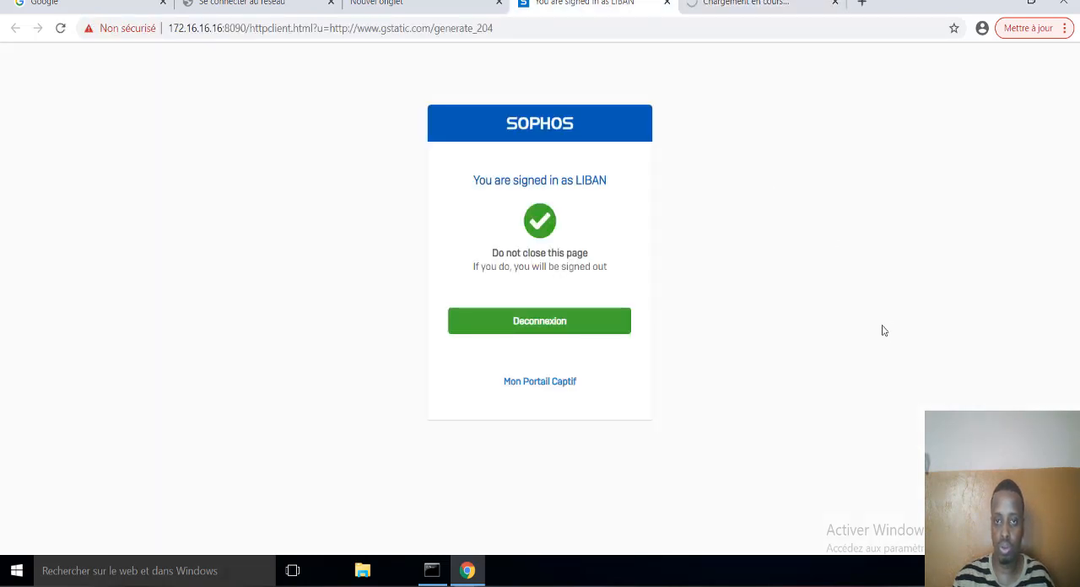
{"action": "left_click", "coordinate": [868, 377]}
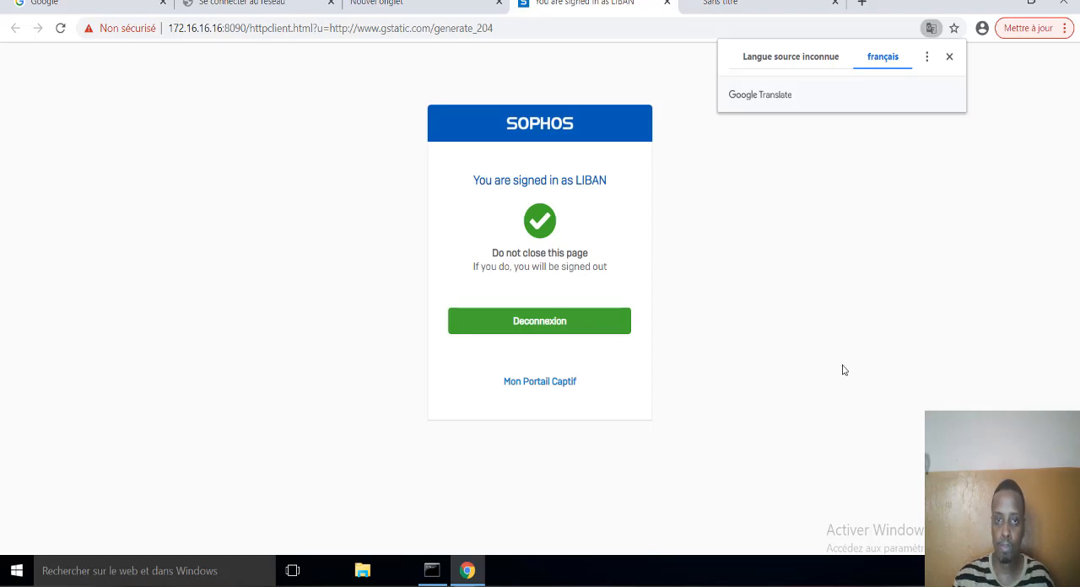
{"action": "left_click", "coordinate": [553, 198]}
{"action": "double_click", "coordinate": [526, 203]}
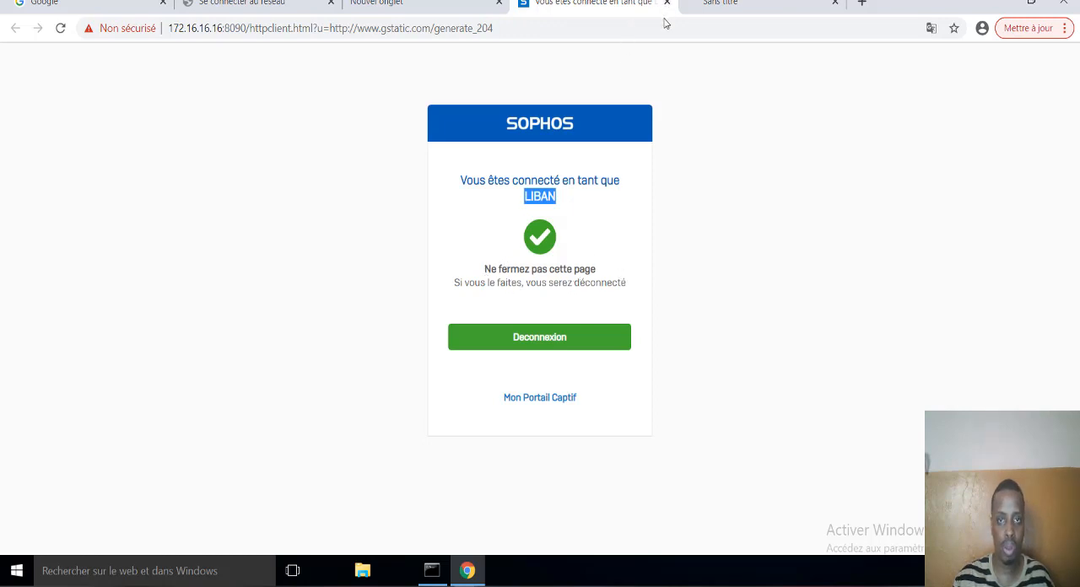
- Load the google.fr home page in the browser tab that the captive portal opened after sign-in
{"action": "left_click", "coordinate": [707, 5]}
{"action": "left_click", "coordinate": [546, 31]}
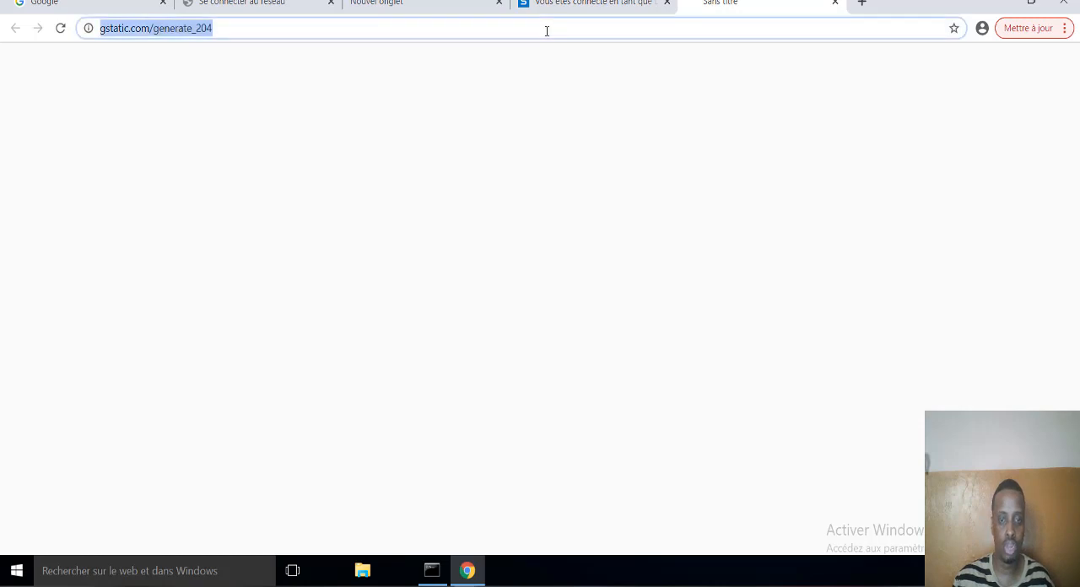
{"action": "key", "text": "BackSpace"}
{"action": "type", "text": "g"}
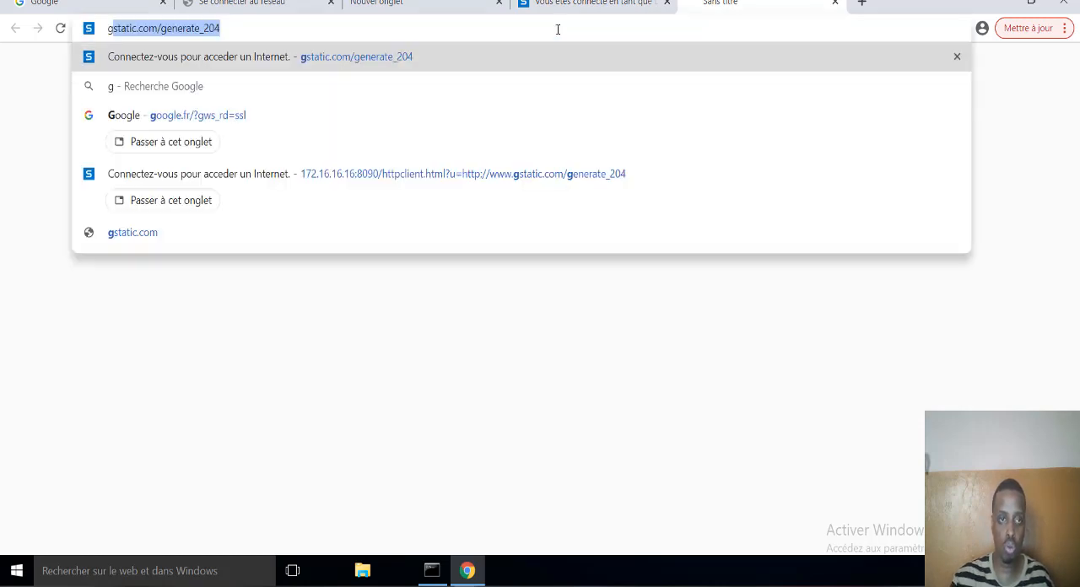
{"action": "left_click", "coordinate": [242, 249]}
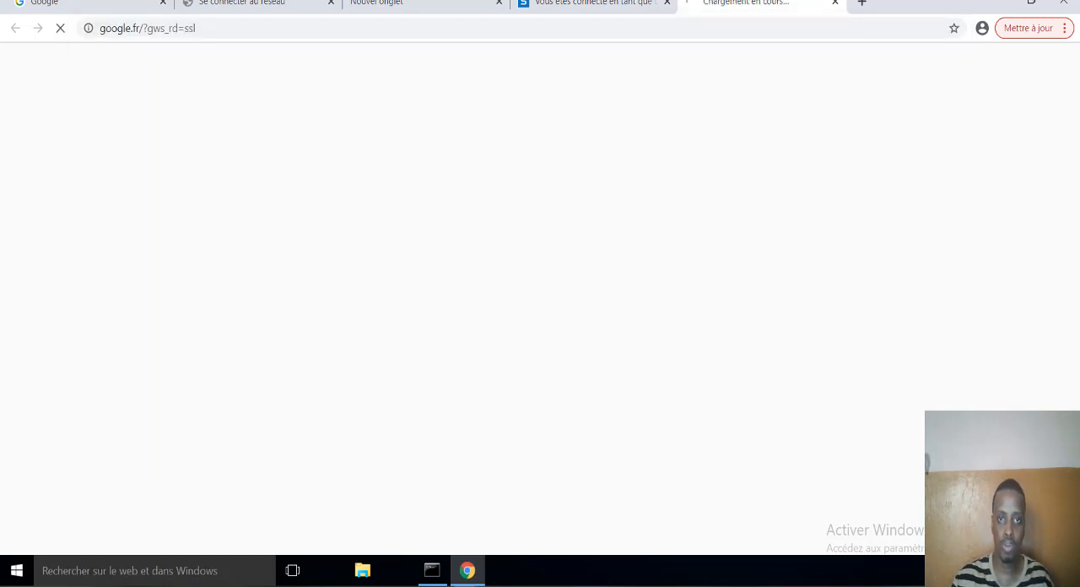
- Search Google for "youtube" in the blank tab to test Internet access
{"action": "left_click", "coordinate": [418, 5]}
{"action": "left_click", "coordinate": [414, 29]}
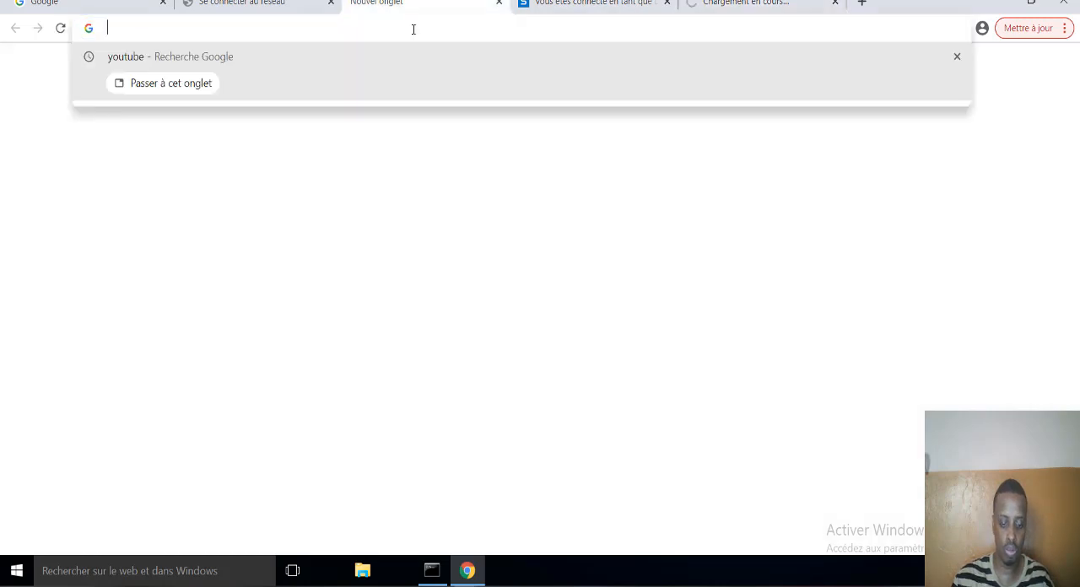
{"action": "type", "text": "y"}
{"action": "key", "text": "Return"}
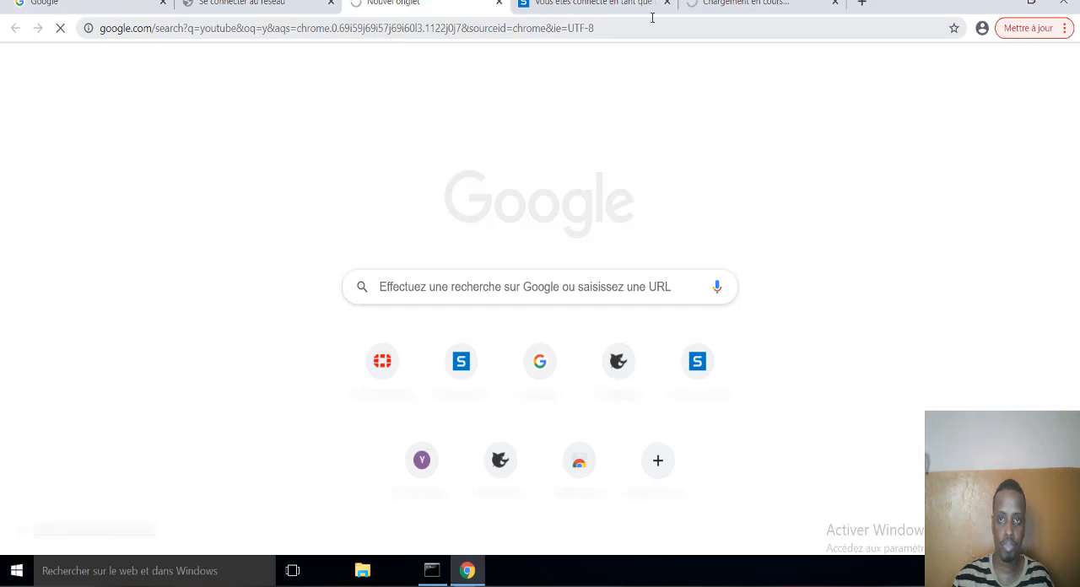
- Check whether the Google home page and the YouTube search results load in their tabs
{"action": "left_click", "coordinate": [750, 9]}
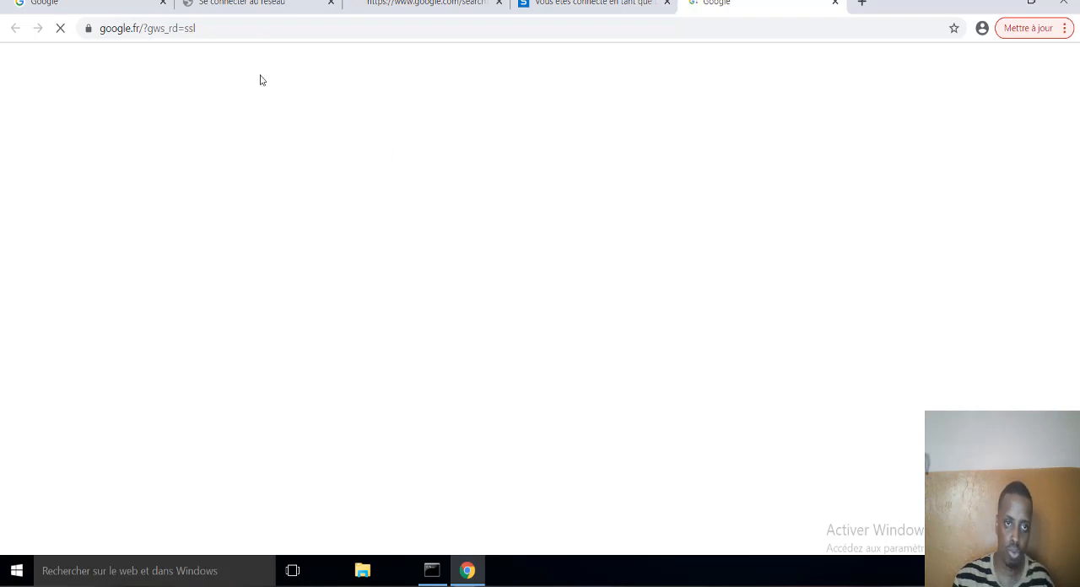
{"action": "left_click", "coordinate": [91, 30]}
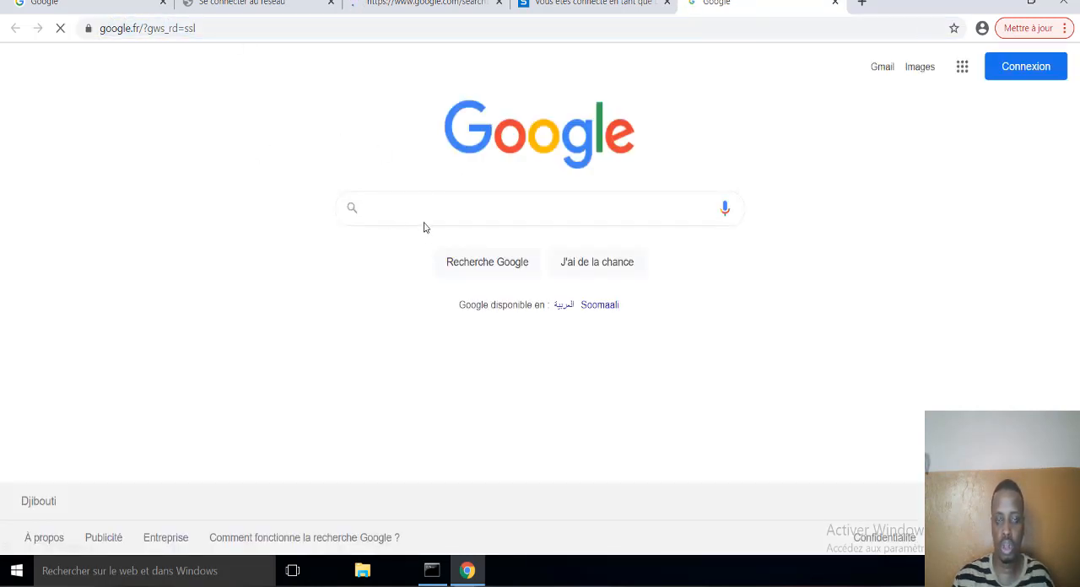
{"action": "left_click", "coordinate": [416, 7]}
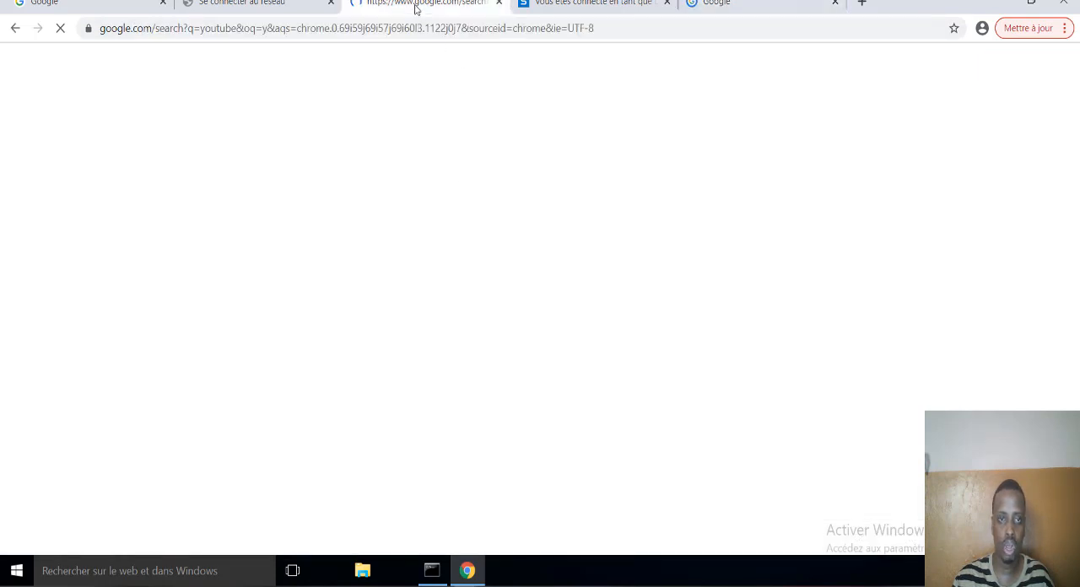
{"action": "left_click", "coordinate": [747, 15]}
{"action": "left_click", "coordinate": [416, 8]}
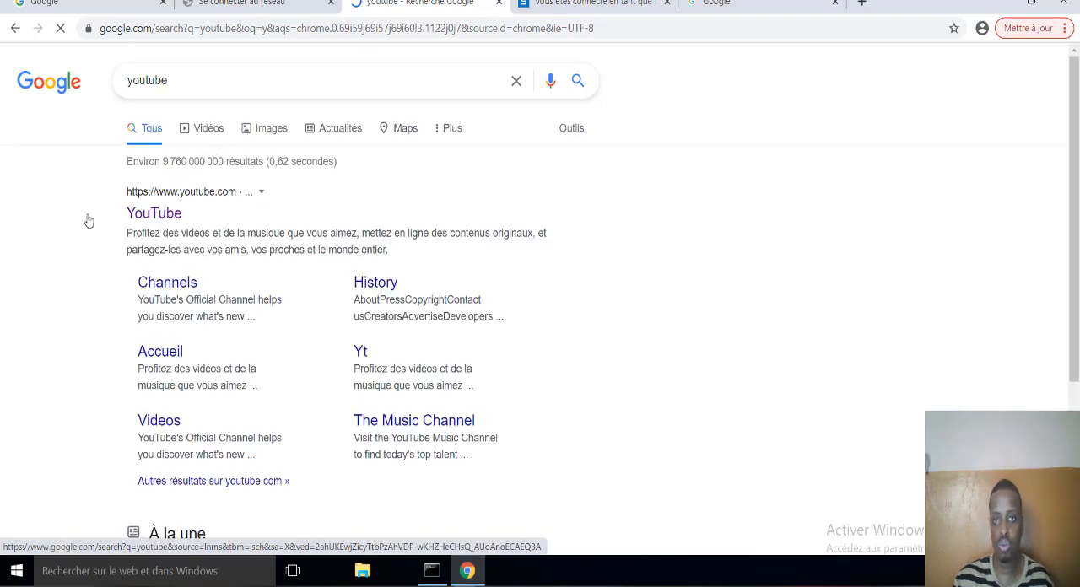
{"action": "left_click", "coordinate": [742, 10]}
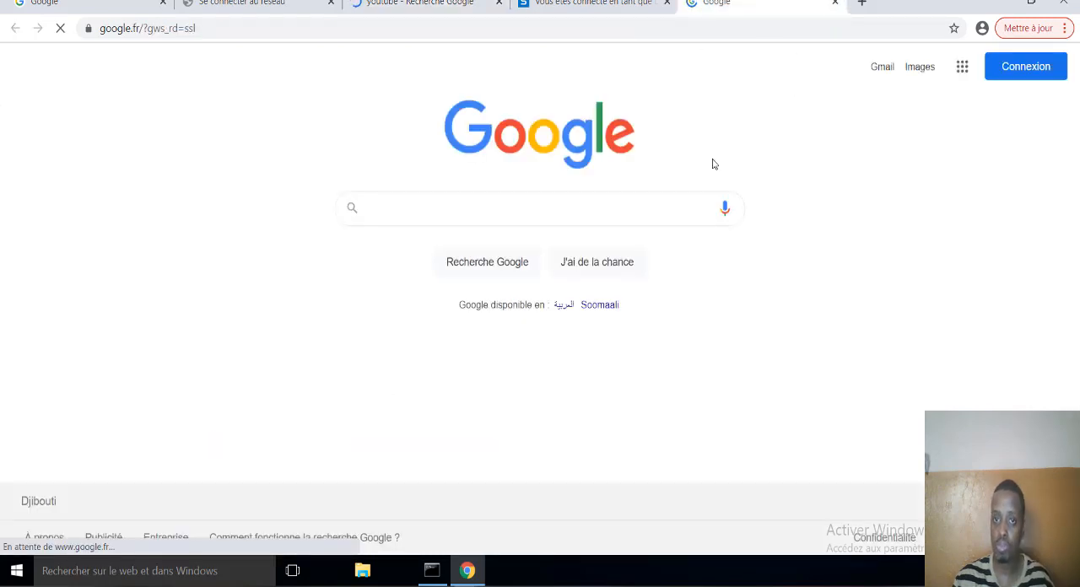